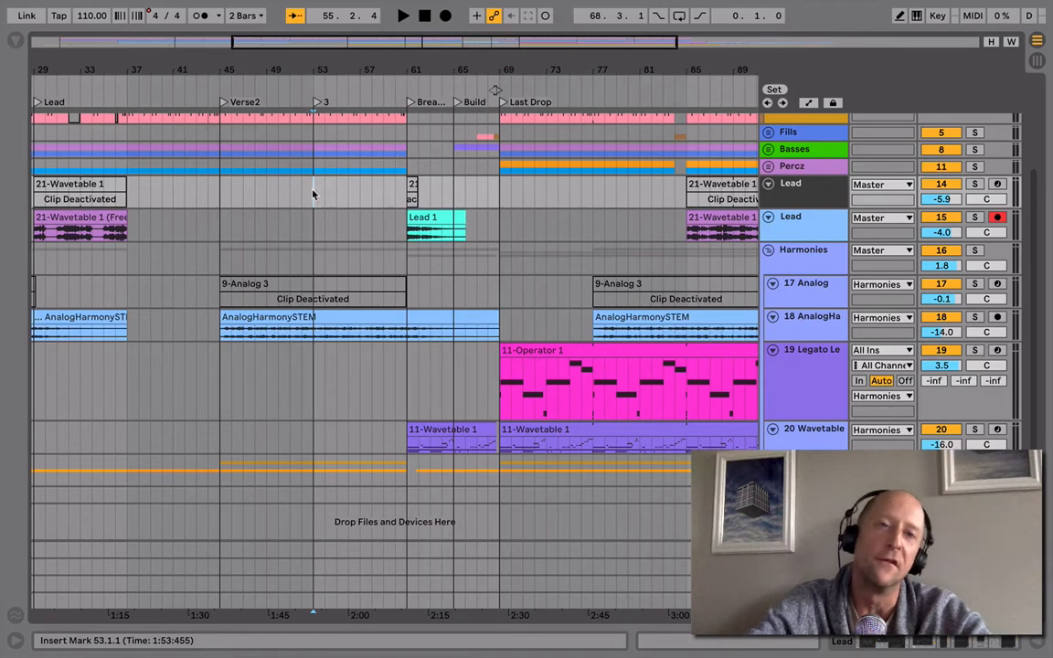
Play the arrangement from bar 53 and unfold the Fills group to examine the fills leading into the Last Drop.
{"action": "key", "text": "space"}
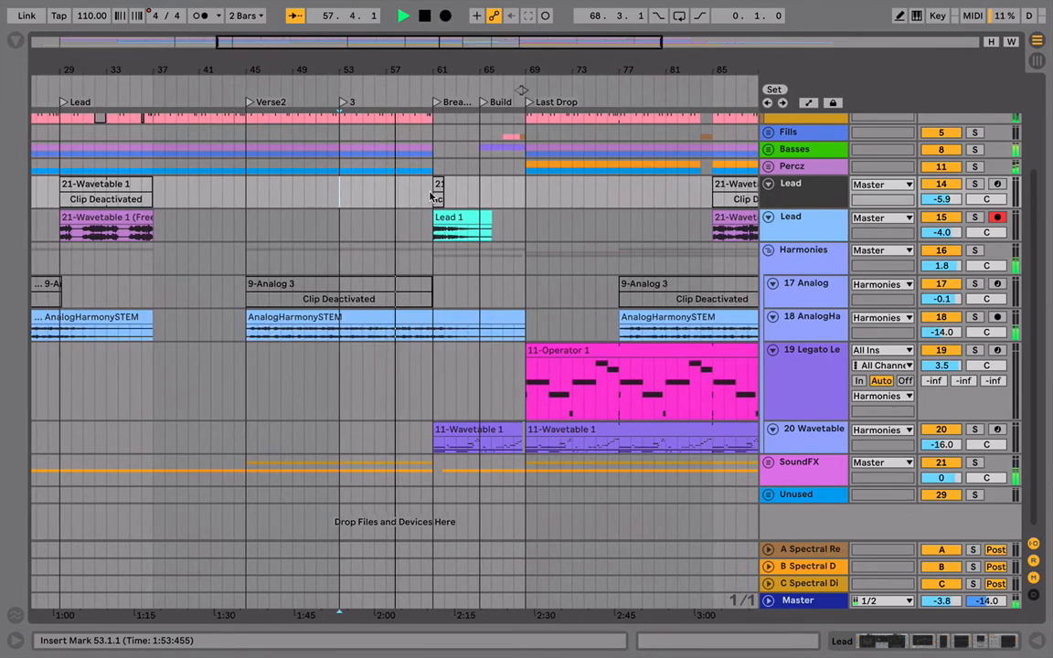
{"action": "left_click_drag", "start_coordinate": [448, 64], "coordinate": [522, 91]}
{"action": "right_click", "coordinate": [728, 184]}
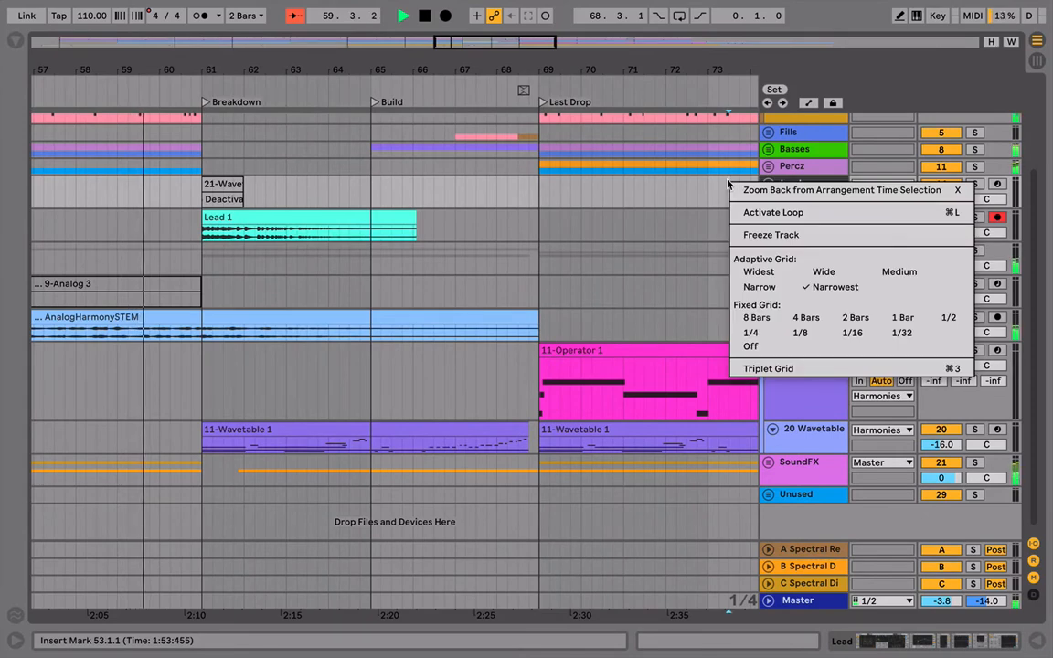
{"action": "key", "text": "Escape"}
{"action": "scroll", "coordinate": [784, 157], "scroll_direction": "up", "scroll_amount": 3}
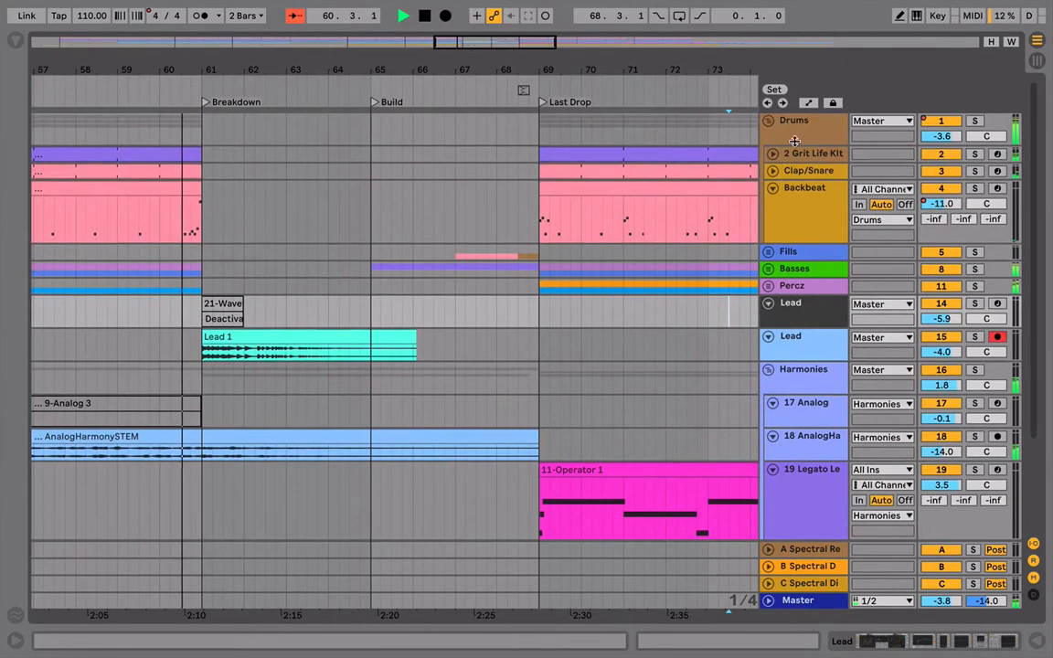
{"action": "left_click", "coordinate": [769, 252]}
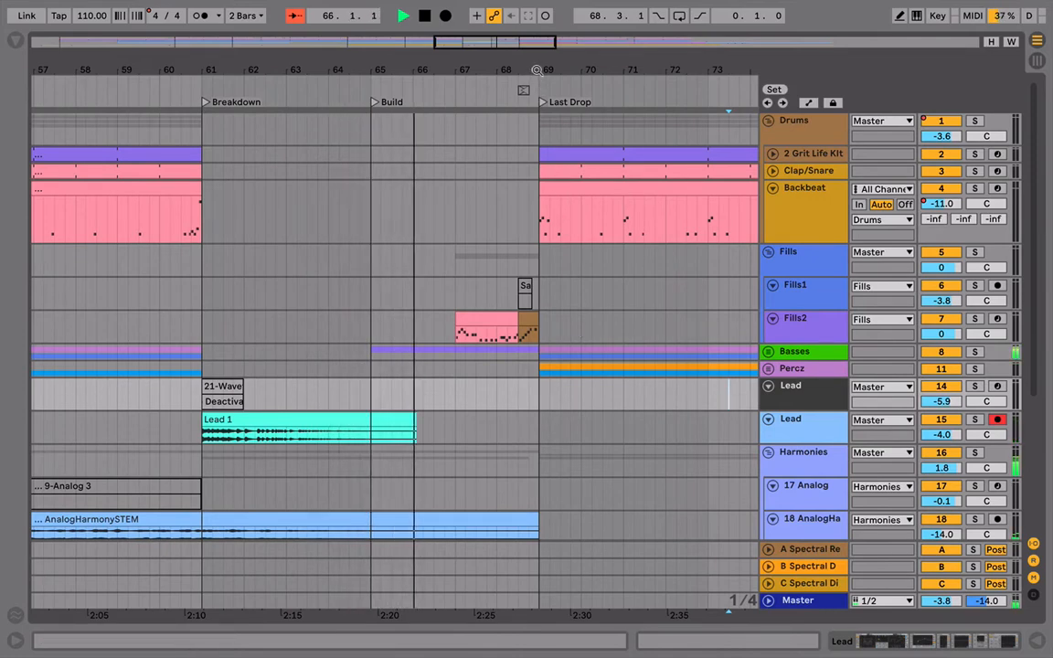
{"action": "left_click_drag", "start_coordinate": [539, 71], "coordinate": [421, 163]}
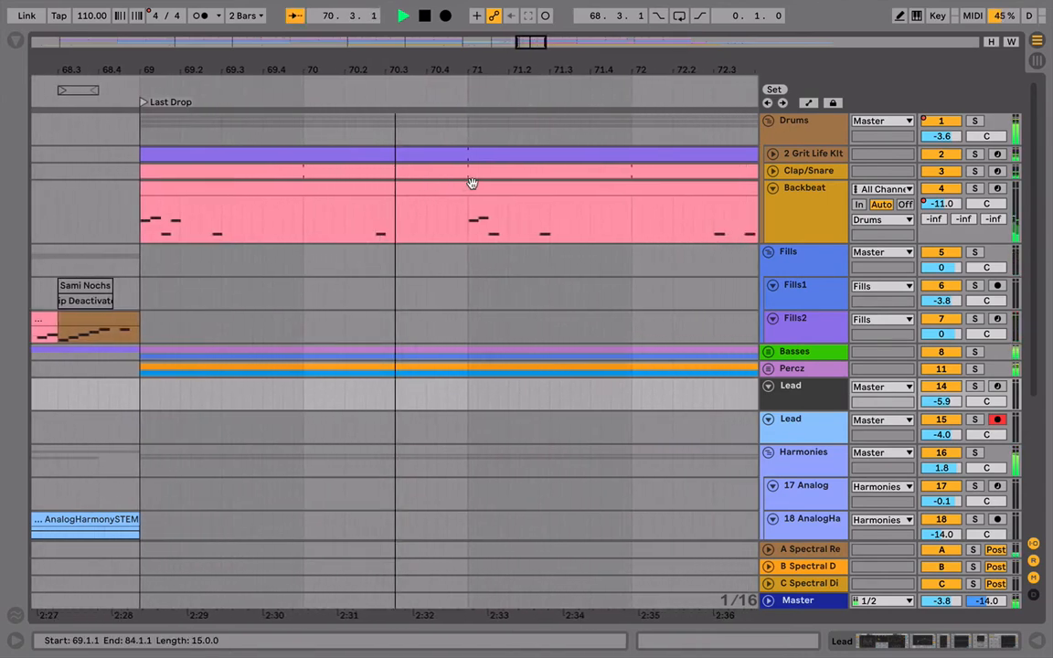
Inspect the devices on the Fills1 and Fills2 tracks while listening through the fill at bar 84.
{"action": "double_click", "coordinate": [804, 292]}
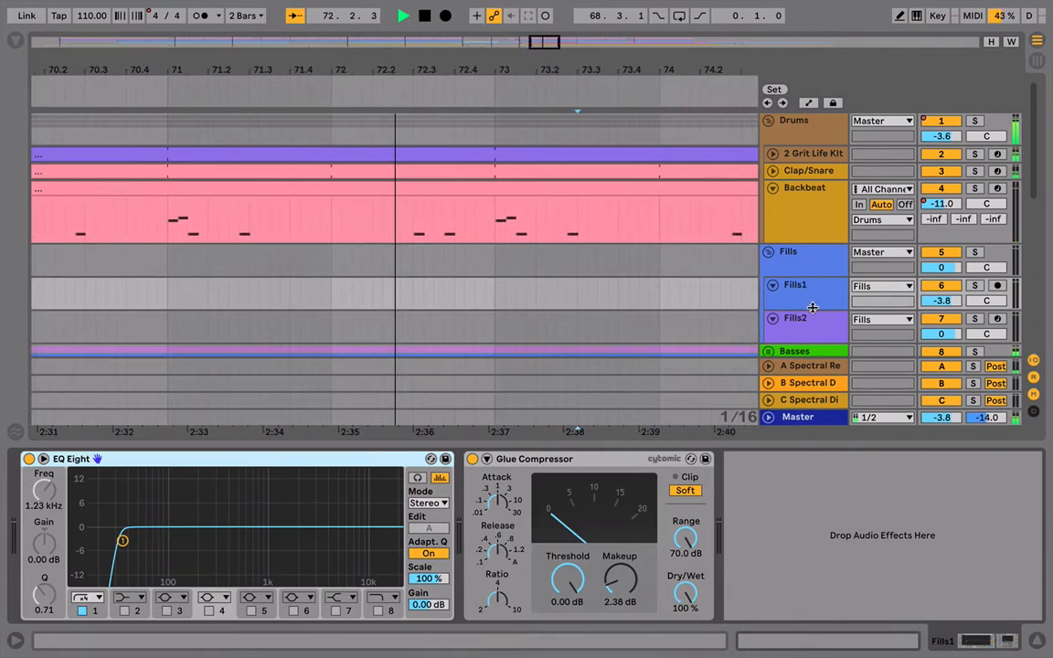
{"action": "left_click", "coordinate": [813, 291]}
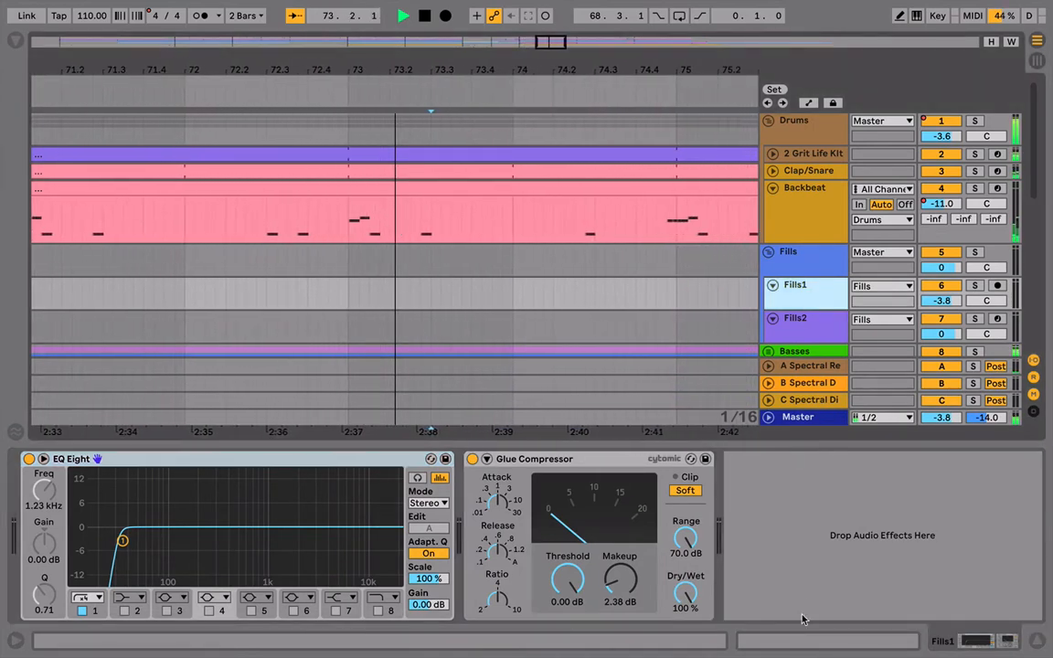
{"action": "left_click", "coordinate": [820, 341]}
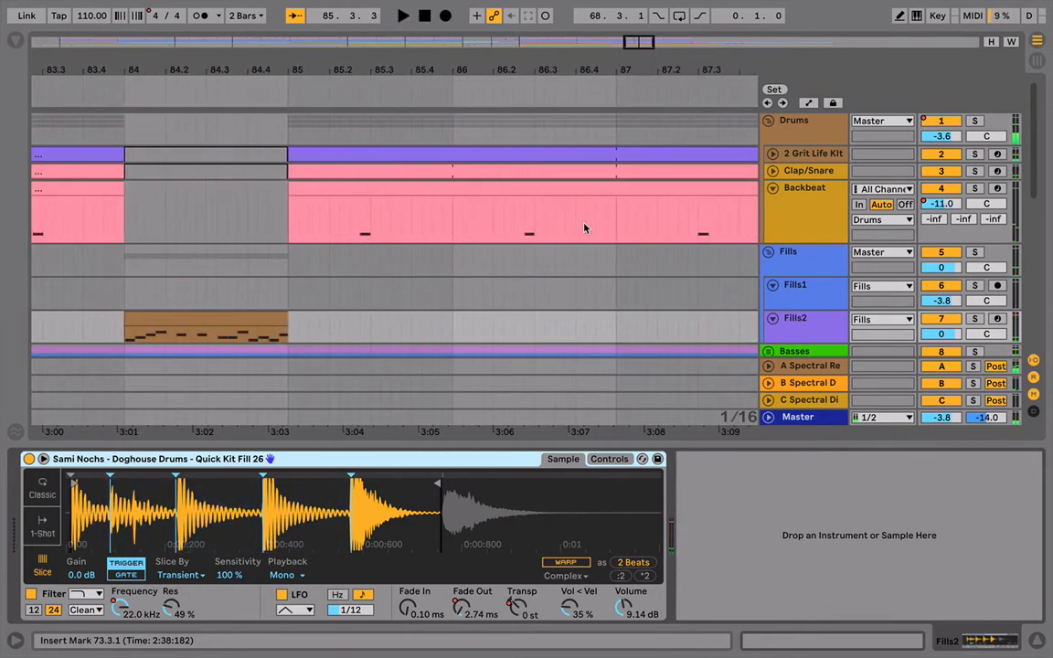
{"action": "scroll", "coordinate": [378, 291], "scroll_direction": "down", "scroll_amount": 2}
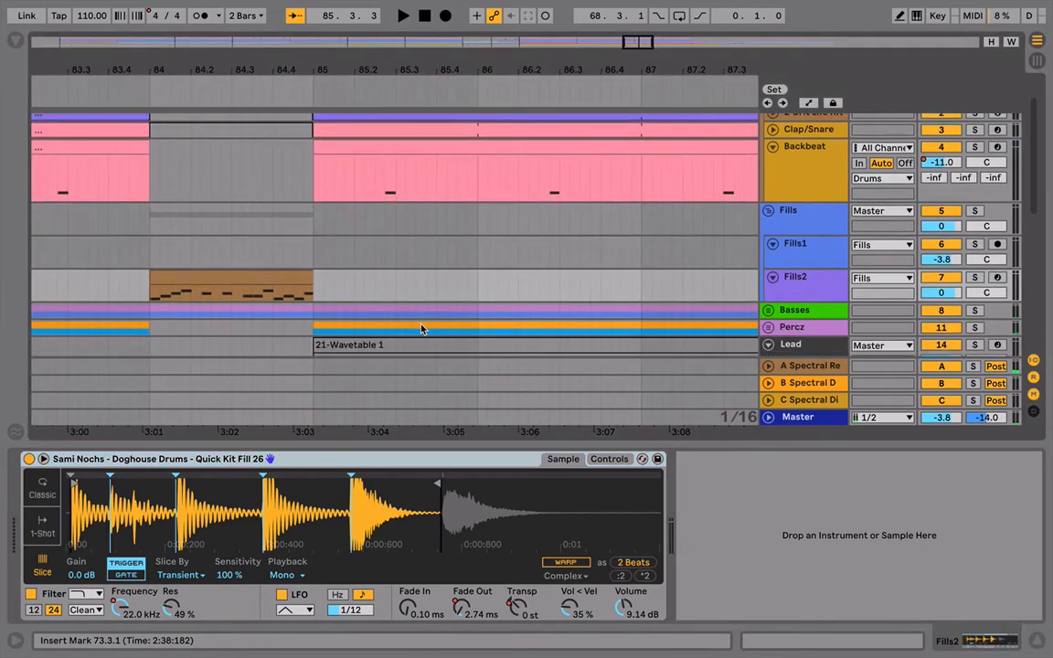
{"action": "left_click", "coordinate": [813, 283]}
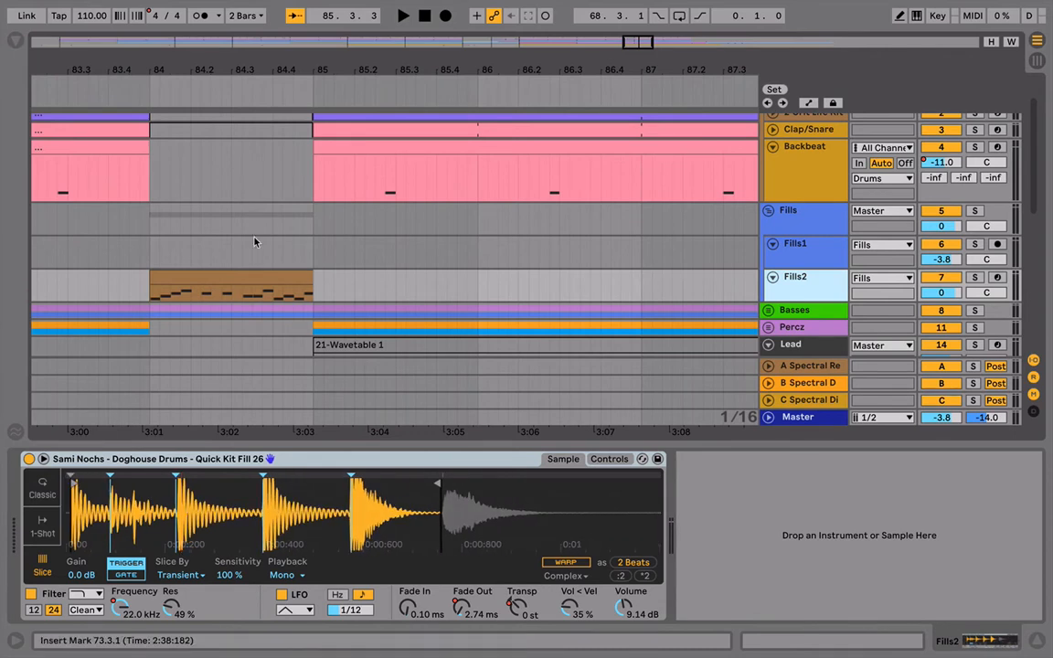
Close the AIWk13AM set without saving its changes and start a new default set.
{"action": "scroll", "coordinate": [254, 239], "scroll_direction": "left", "scroll_amount": 5}
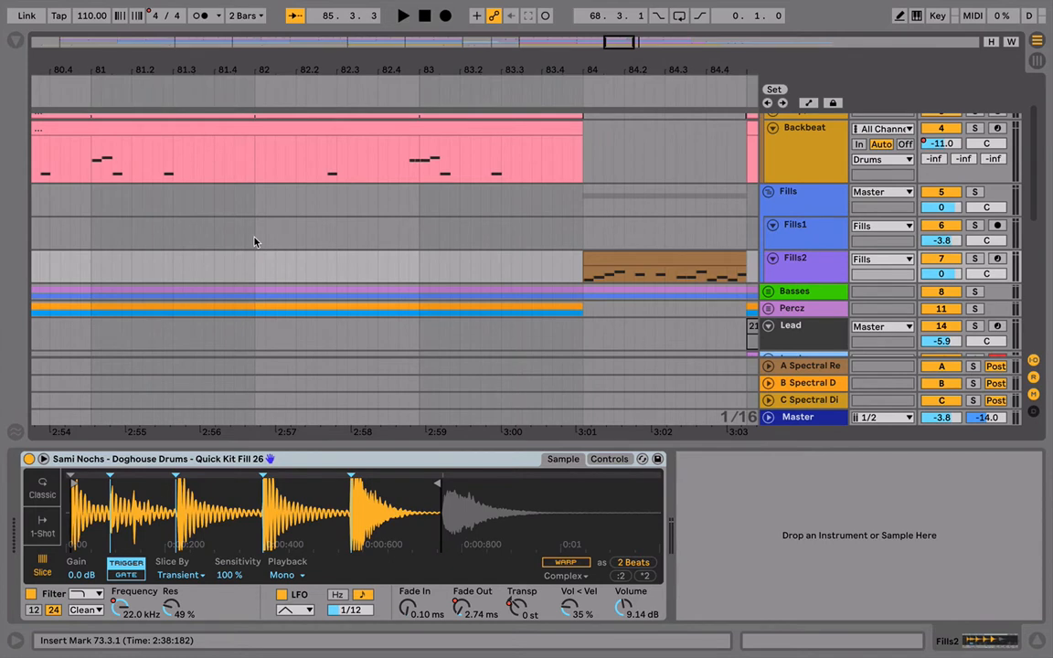
{"action": "key", "text": "super+q"}
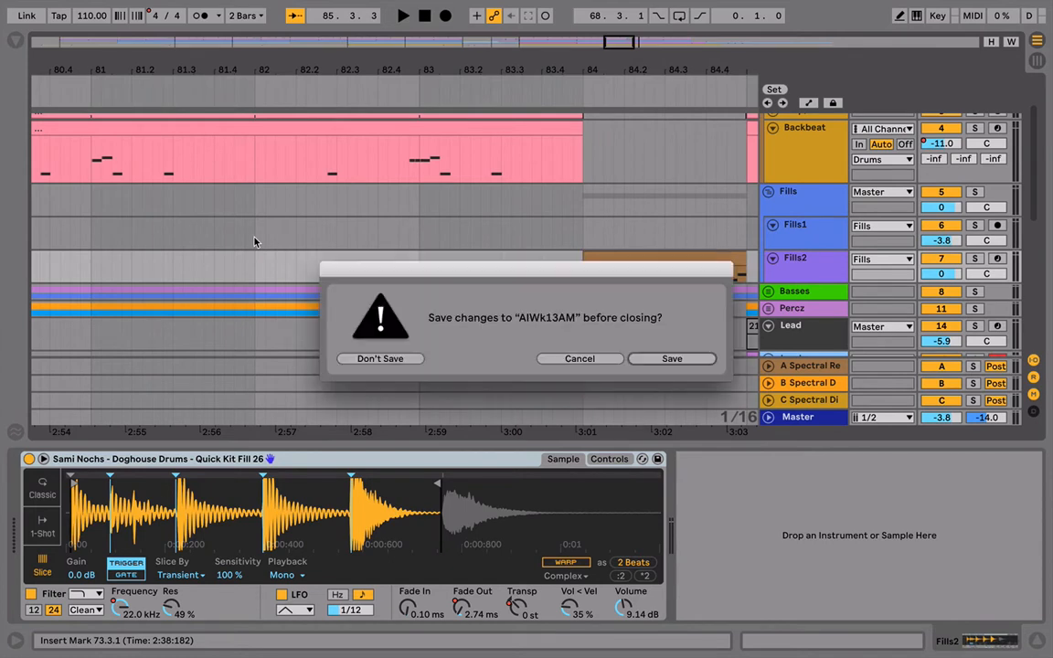
{"action": "left_click", "coordinate": [374, 358]}
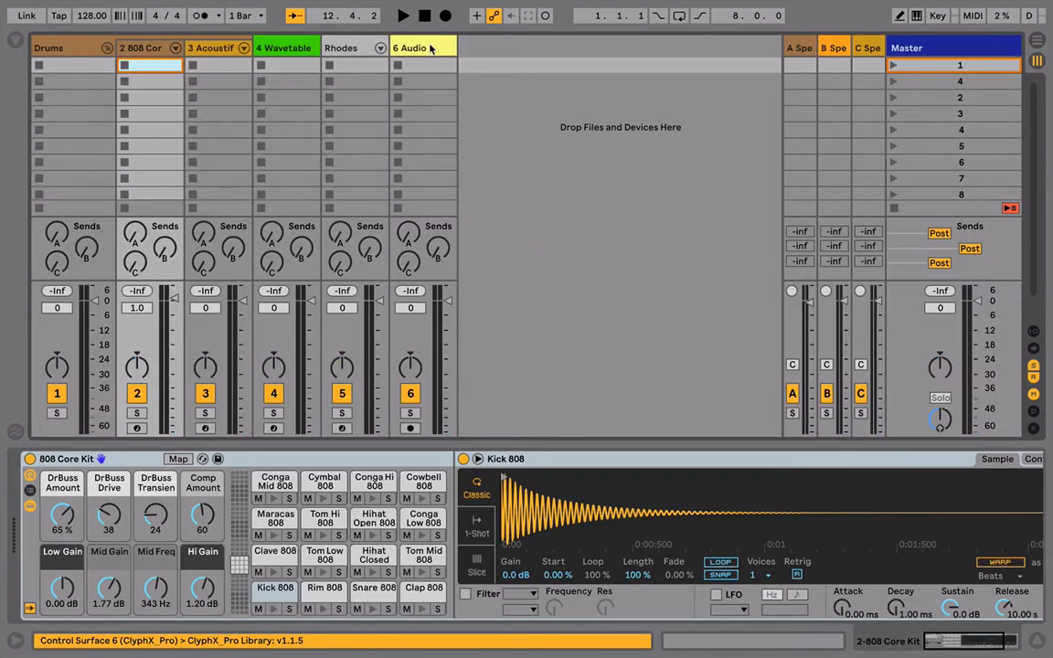
Insert a MIDI track after the 6 Audio track and load the Simpler instrument onto it.
{"action": "left_click", "coordinate": [431, 49]}
{"action": "key", "text": "ctrl+shift+t"}
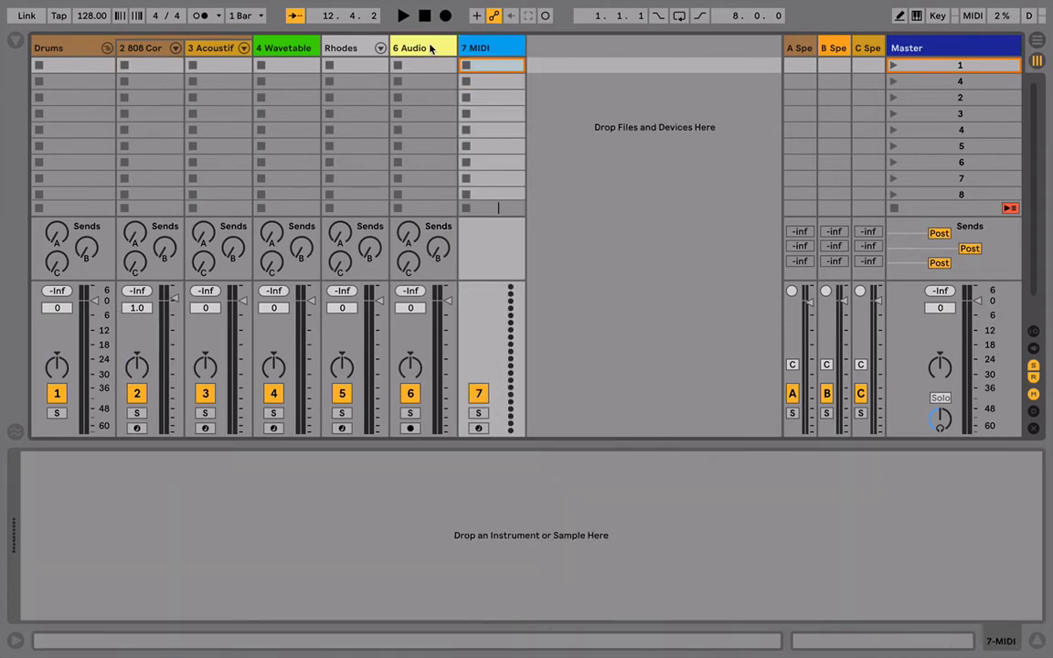
{"action": "key", "text": "ctrl+f"}
{"action": "type", "text": "simpler"}
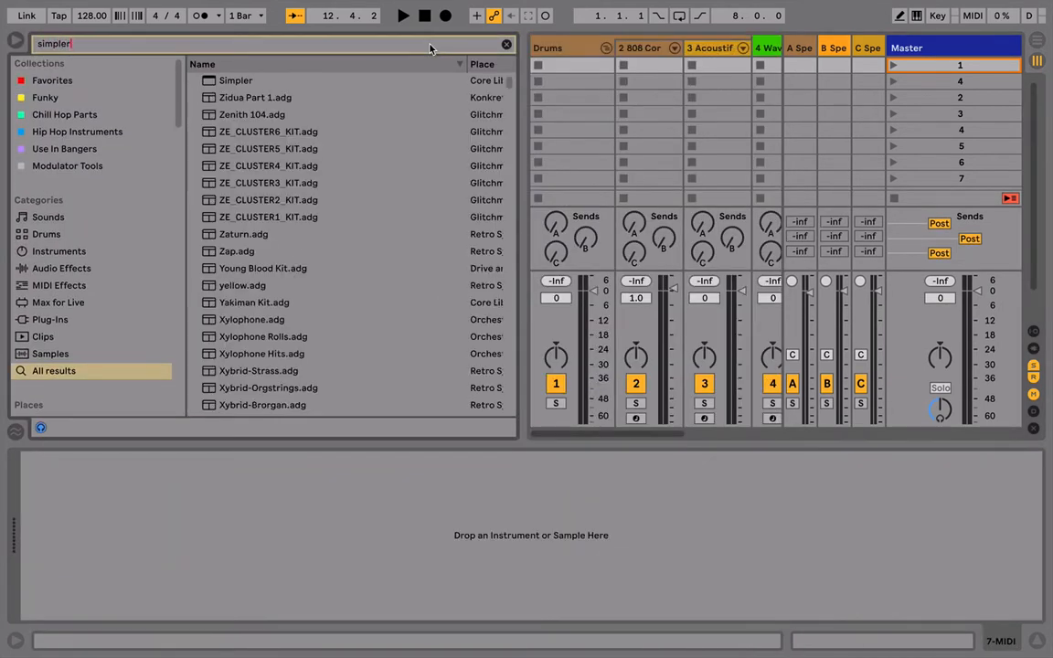
{"action": "key", "text": "Down"}
{"action": "key", "text": "Return"}
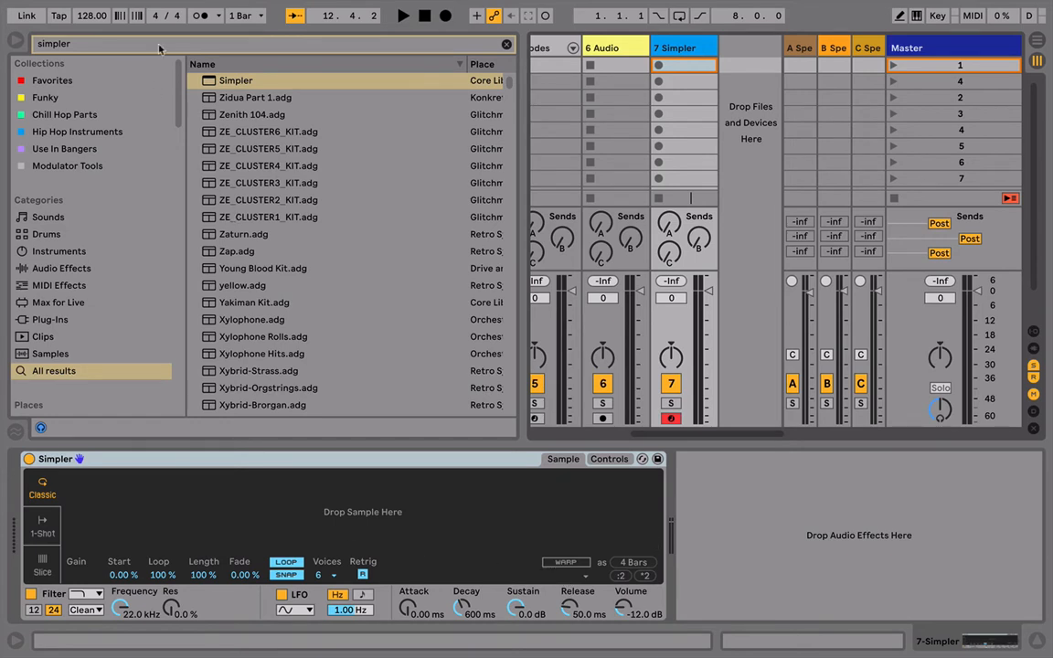
Search the browser for "drum break" and look through the loopable break samples.
{"action": "left_click", "coordinate": [505, 44]}
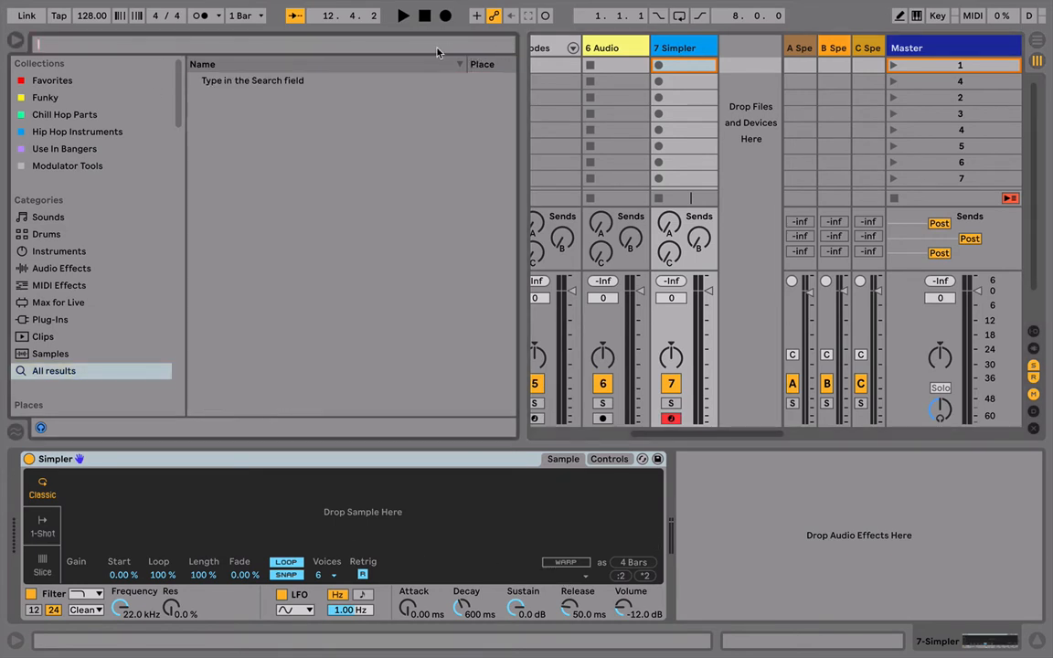
{"action": "type", "text": "drum break"}
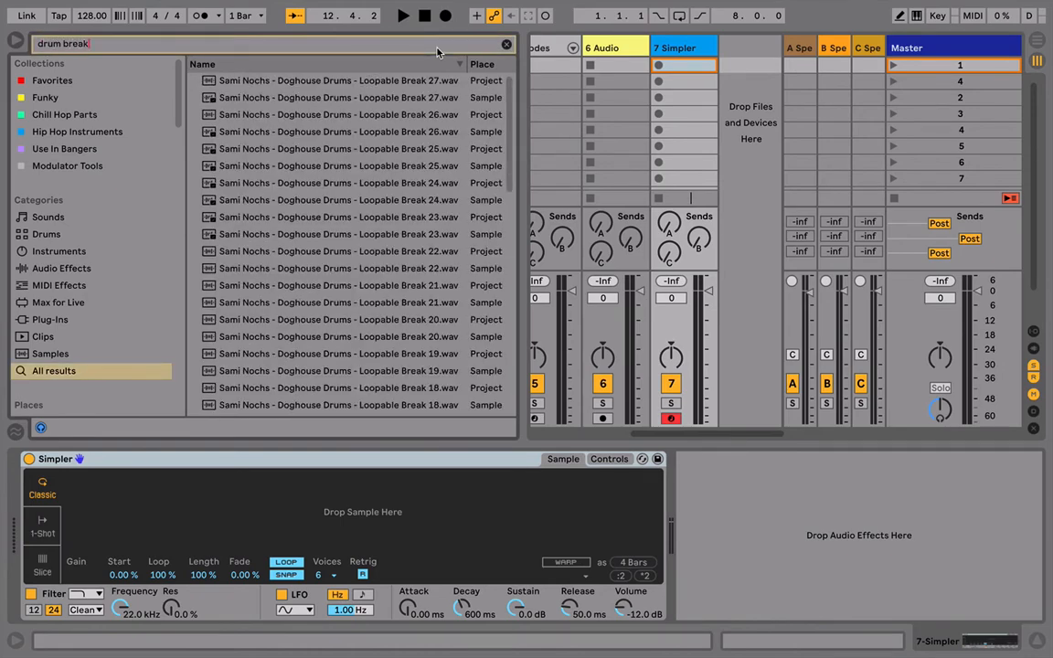
{"action": "scroll", "coordinate": [308, 275], "scroll_direction": "down", "scroll_amount": 12}
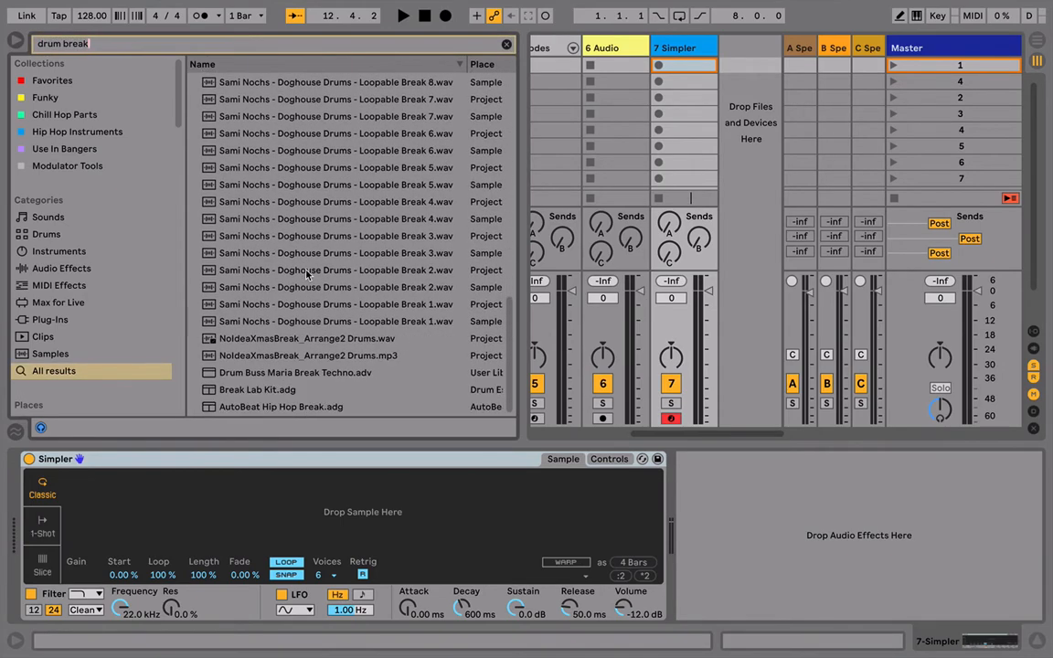
{"action": "scroll", "coordinate": [308, 274], "scroll_direction": "up", "scroll_amount": 7}
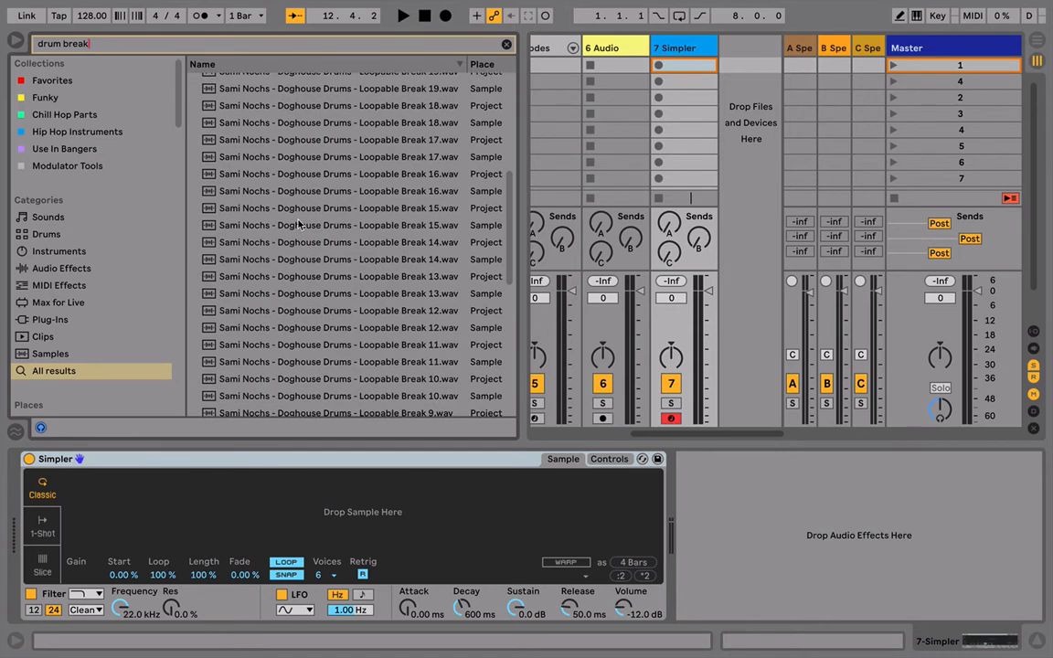
Audition the Doghouse Drums breaks around number 15 and load Loopable Break 16 into Simpler.
{"action": "left_click", "coordinate": [298, 224]}
{"action": "key", "text": "Up"}
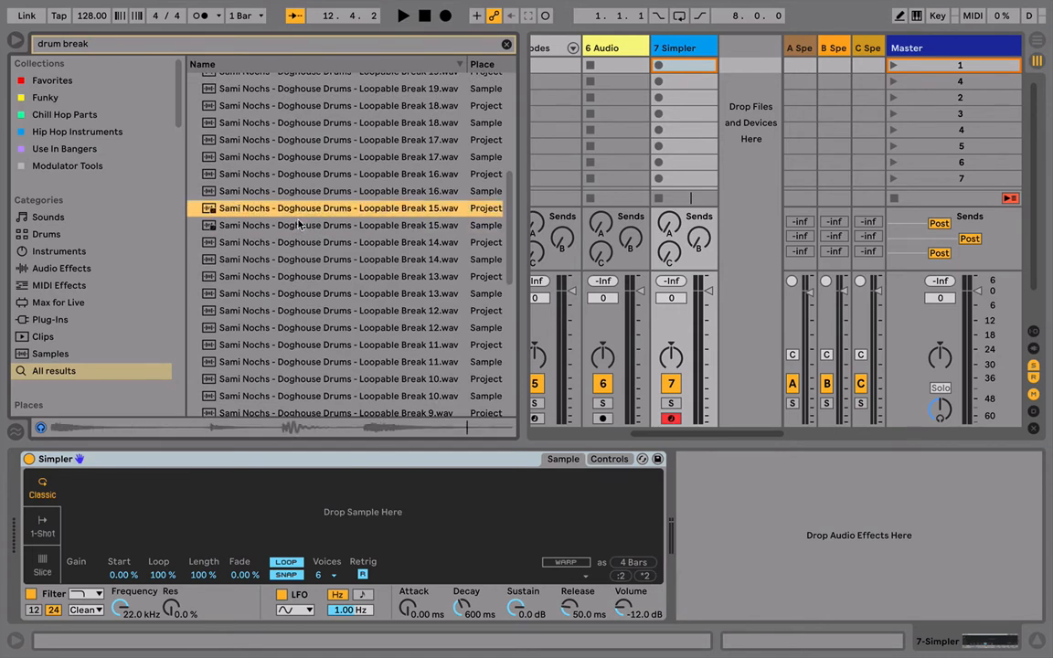
{"action": "key", "text": "Up"}
{"action": "key", "text": "Up"}
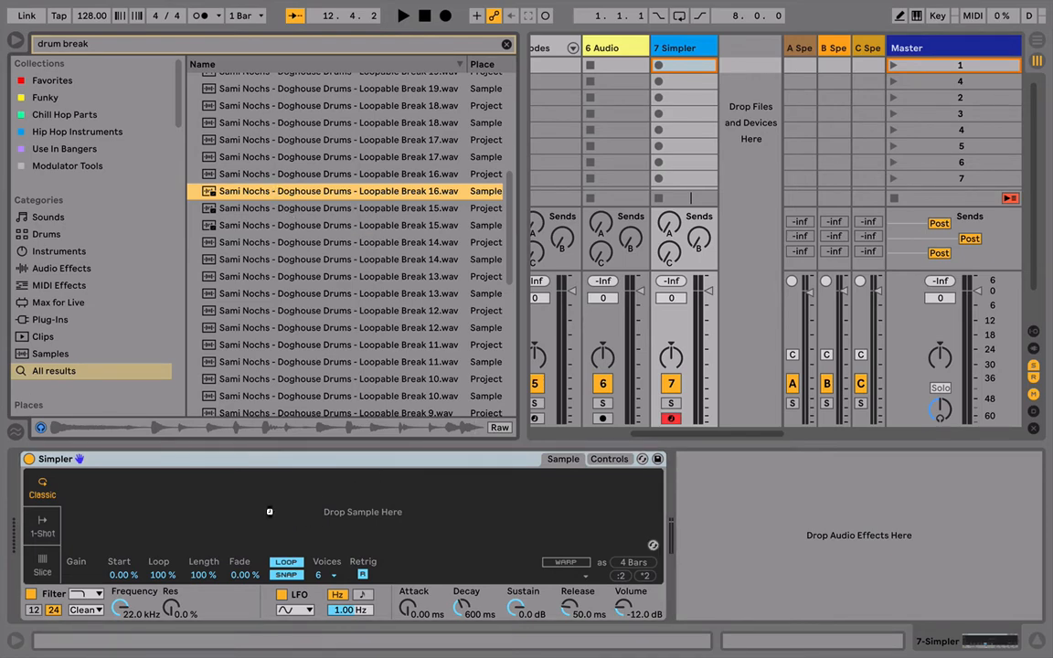
{"action": "left_click_drag", "start_coordinate": [270, 512], "coordinate": [272, 513]}
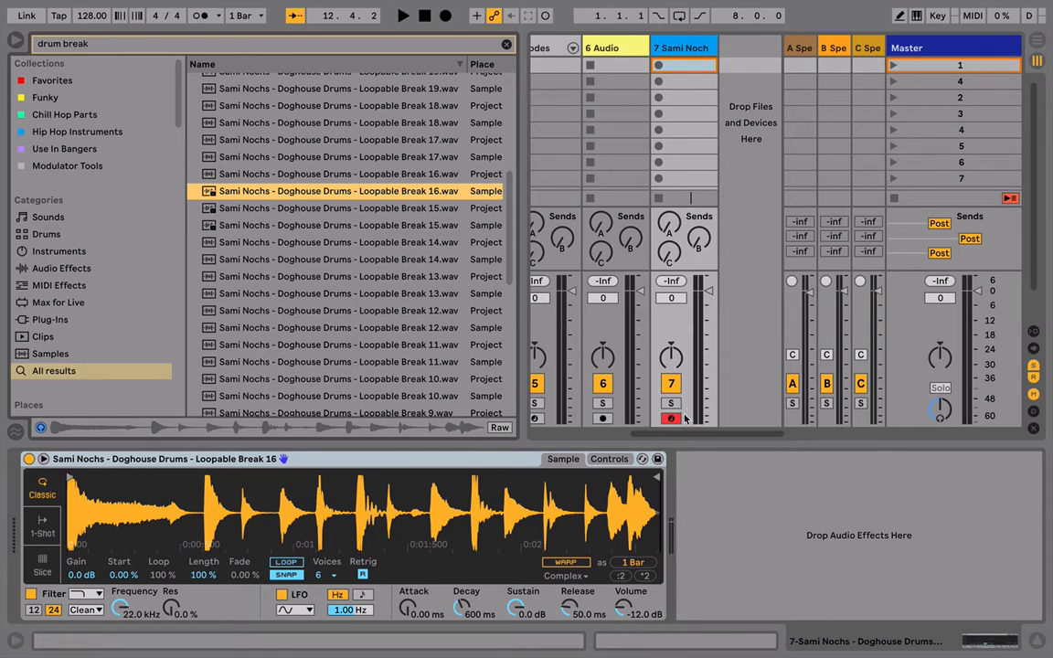
Enable the computer MIDI keyboard and play the break in Classic mode at progressively different octaves.
{"action": "key", "text": "m"}
{"action": "key", "text": "a"}
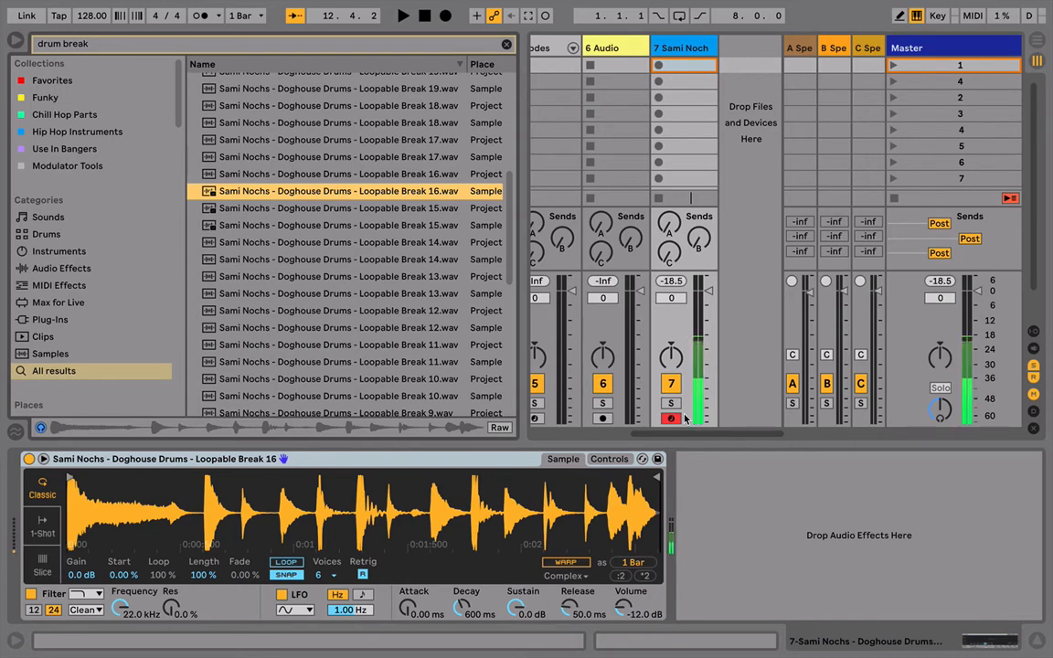
{"action": "key", "text": "a"}
{"action": "key", "text": "z"}
{"action": "key", "text": "z"}
{"action": "key", "text": "a"}
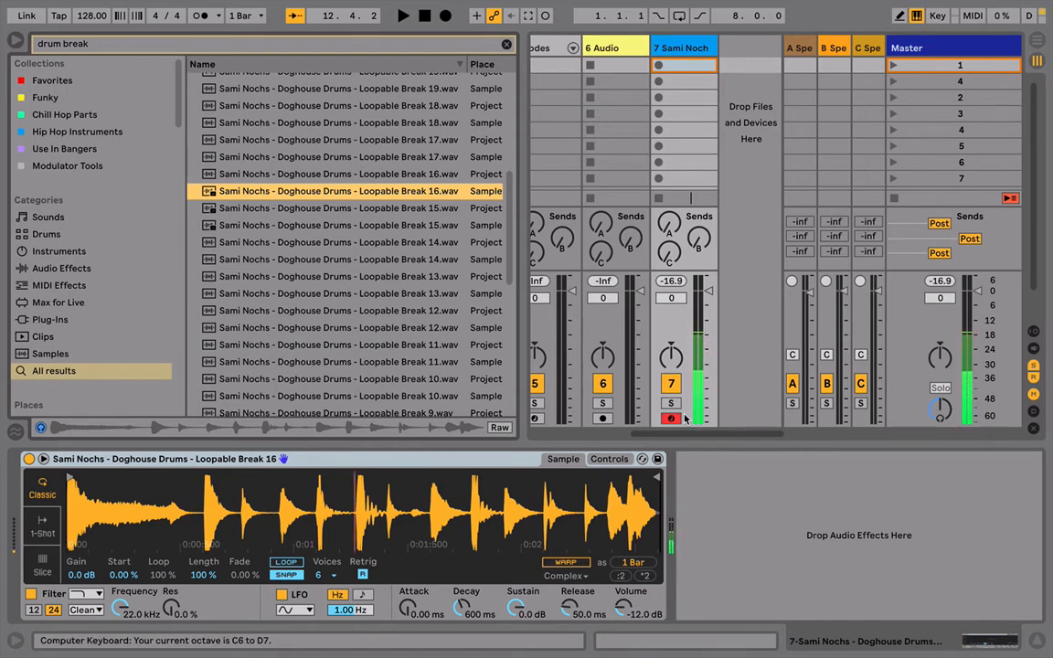
{"action": "key", "text": "z"}
{"action": "key", "text": "z"}
{"action": "key", "text": "a"}
{"action": "key", "text": "z"}
{"action": "key", "text": "a"}
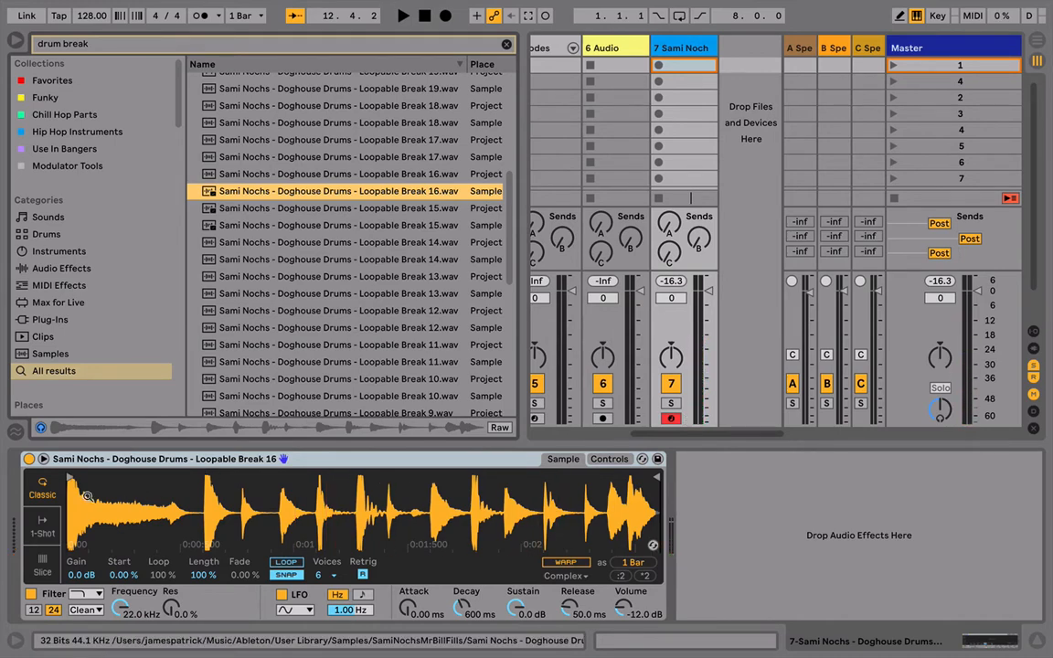
Switch Simpler to Slice mode, lower the computer keyboard octave to C1 and trigger the first slice.
{"action": "left_click", "coordinate": [41, 565]}
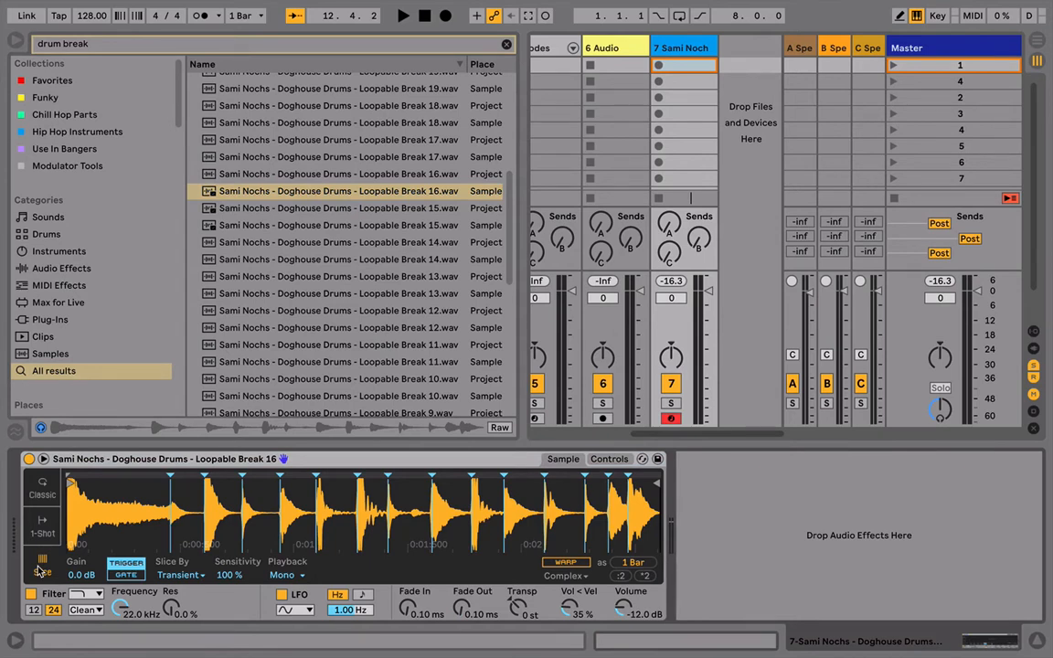
{"action": "key", "text": "z"}
{"action": "key", "text": "z"}
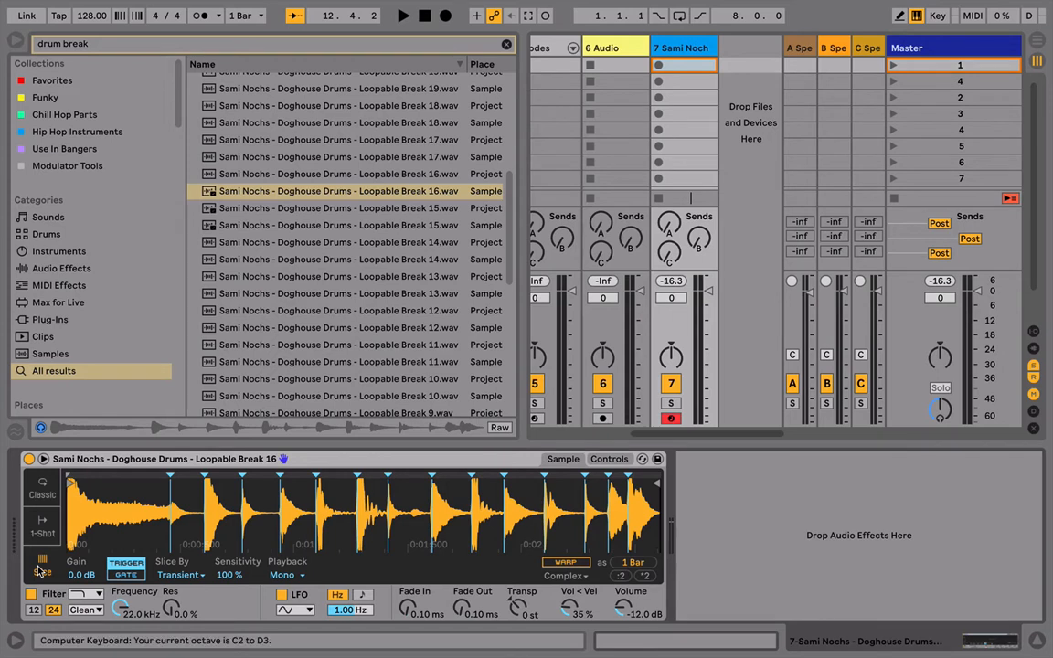
{"action": "key", "text": "a"}
{"action": "key", "text": "a"}
{"action": "key", "text": "a"}
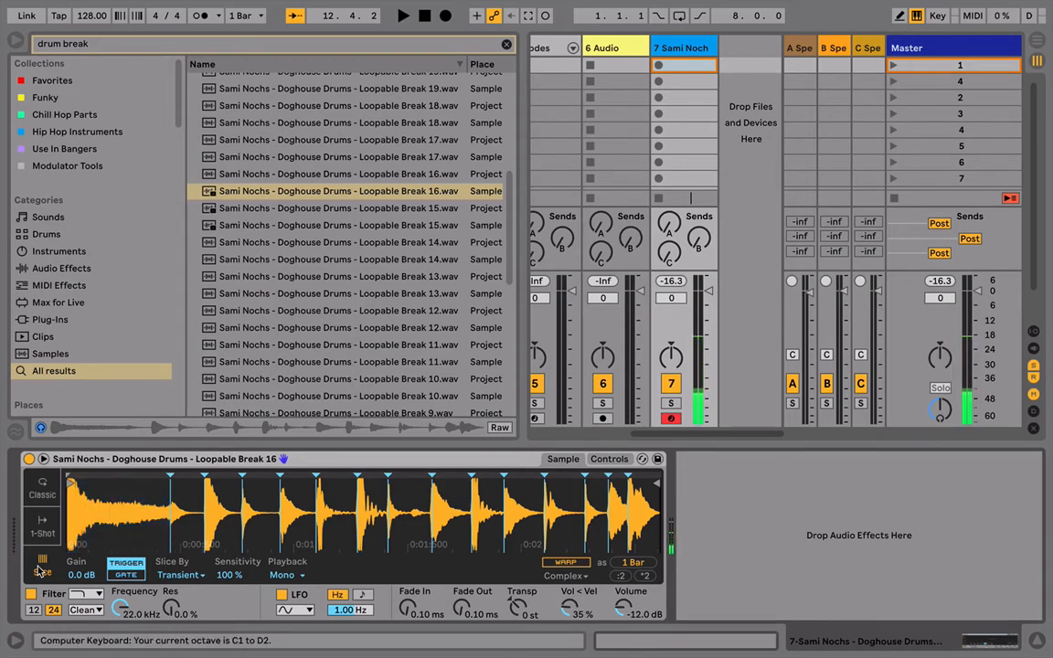
Play the individual slices of the break up the computer keyboard to hear each drum hit.
{"action": "key", "text": "a"}
{"action": "key", "text": "w"}
{"action": "key", "text": "d"}
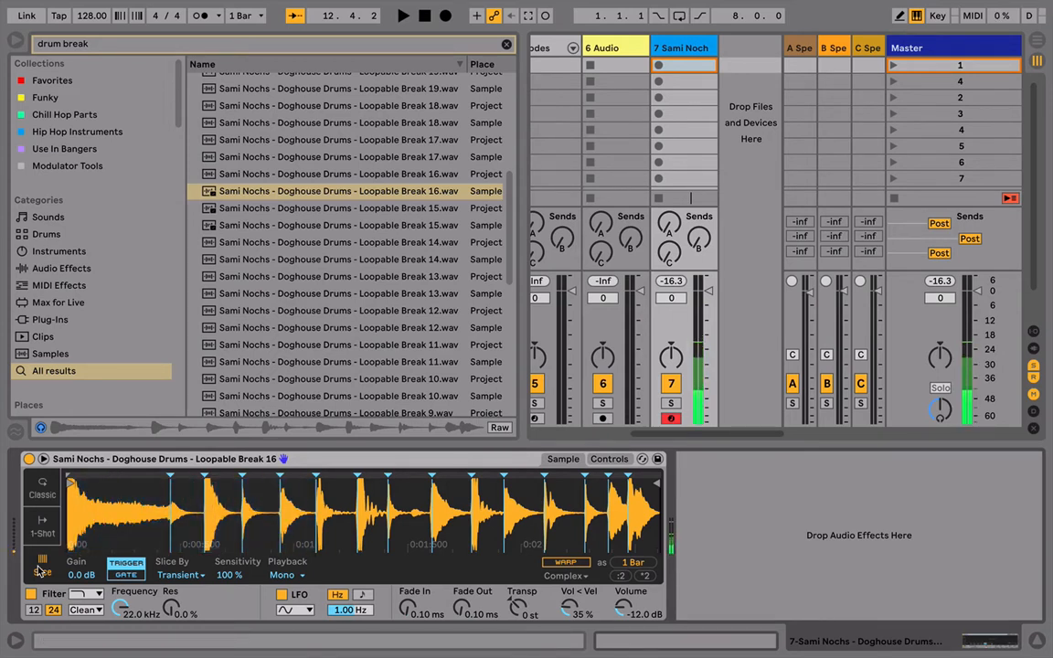
{"action": "key", "text": "f"}
{"action": "key", "text": "t"}
{"action": "key", "text": "g"}
{"action": "key", "text": "u"}
{"action": "key", "text": "j"}
{"action": "key", "text": "k"}
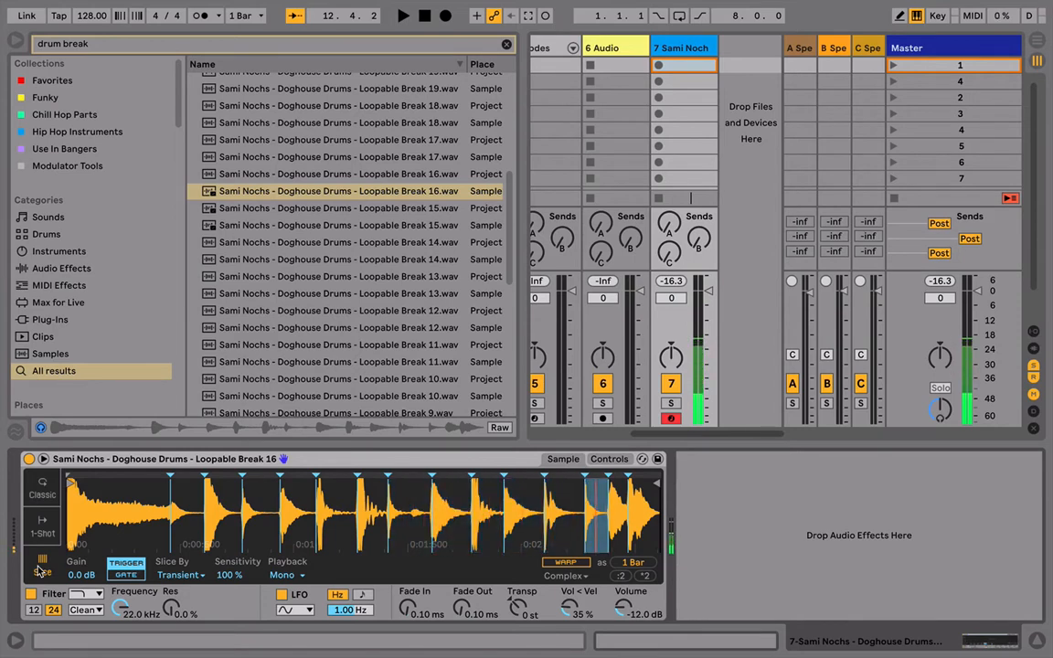
{"action": "key", "text": "a"}
{"action": "key", "text": "w"}
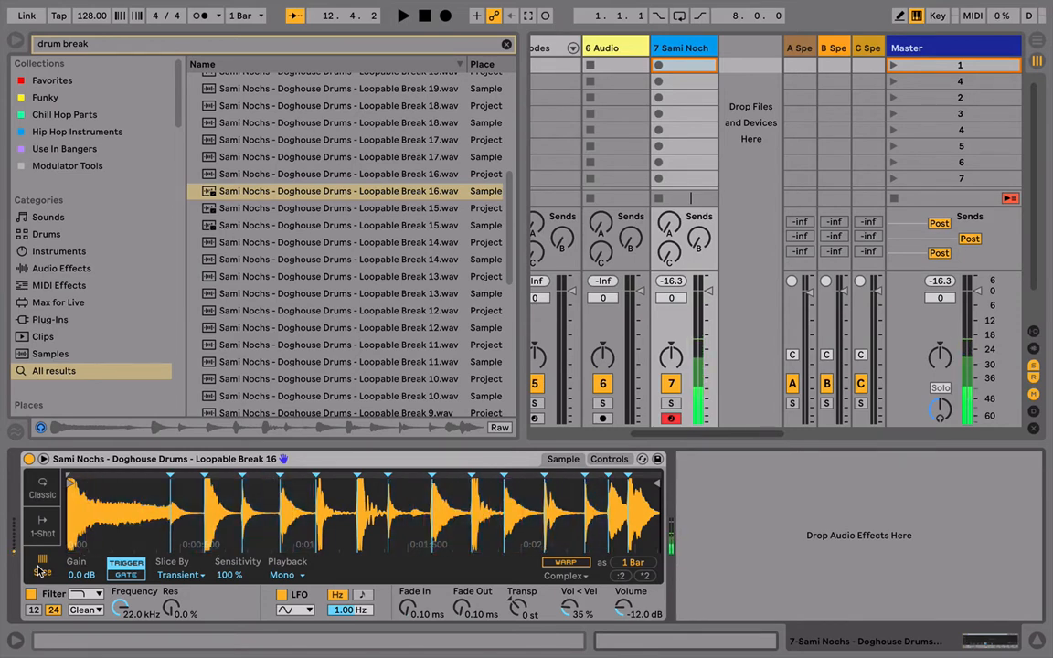
{"action": "key", "text": "d"}
{"action": "key", "text": "t"}
{"action": "key", "text": "g"}
{"action": "key", "text": "y"}
{"action": "key", "text": "h"}
{"action": "key", "text": "u"}
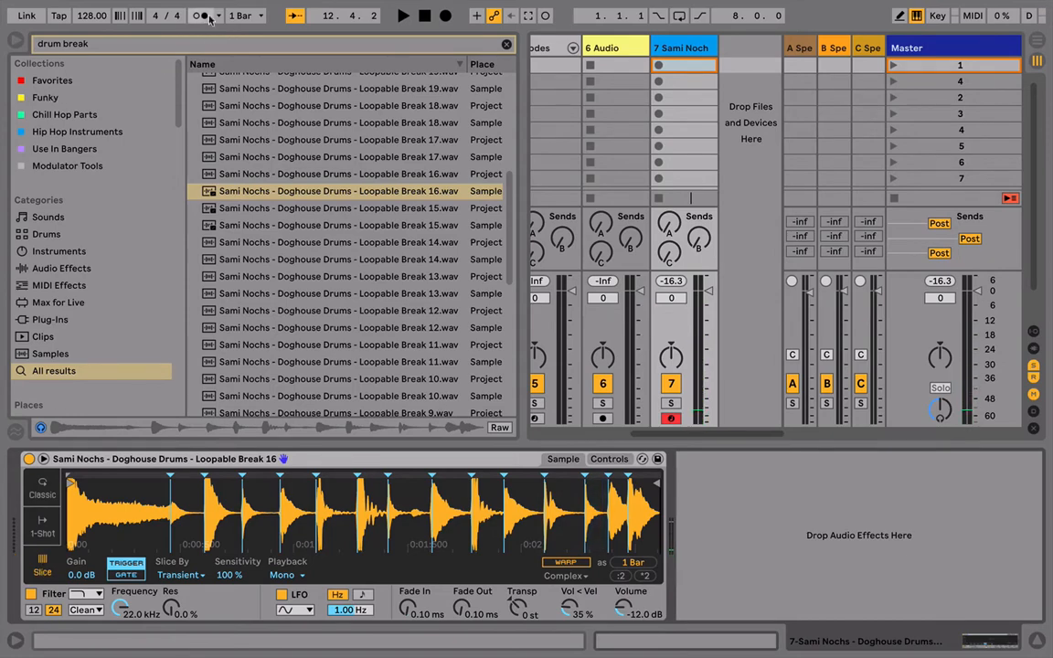
With the metronome on, select the Simpler track's slot in scene 2, check the count and set the tempo to 111 BPM.
{"action": "left_click", "coordinate": [715, 99]}
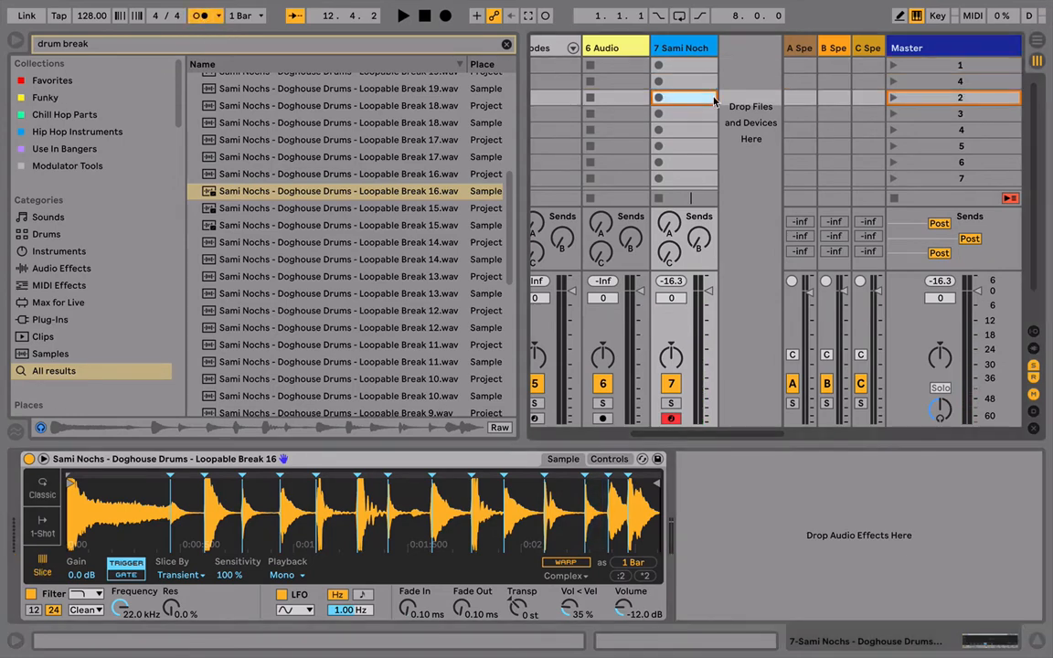
{"action": "key", "text": "space"}
{"action": "key", "text": "space"}
{"action": "left_click_drag", "start_coordinate": [93, 15], "coordinate": [92, 30]}
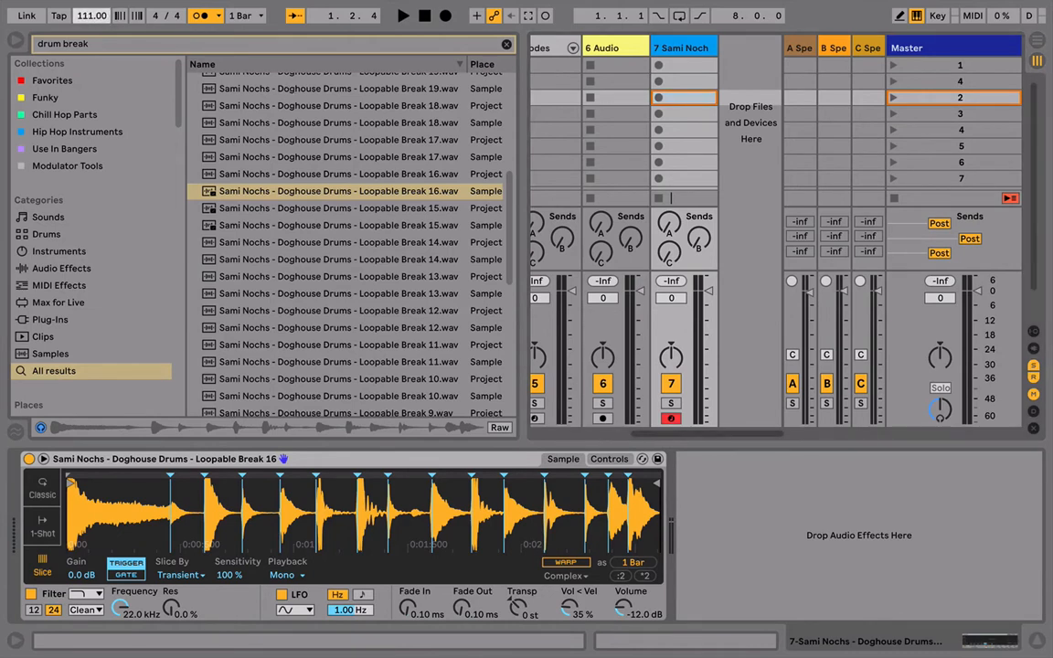
Record a two-bar clip of the break slices into the Simpler track's scene 3 slot at 109 BPM and play it back.
{"action": "left_click", "coordinate": [687, 113]}
{"action": "key", "text": "Return"}
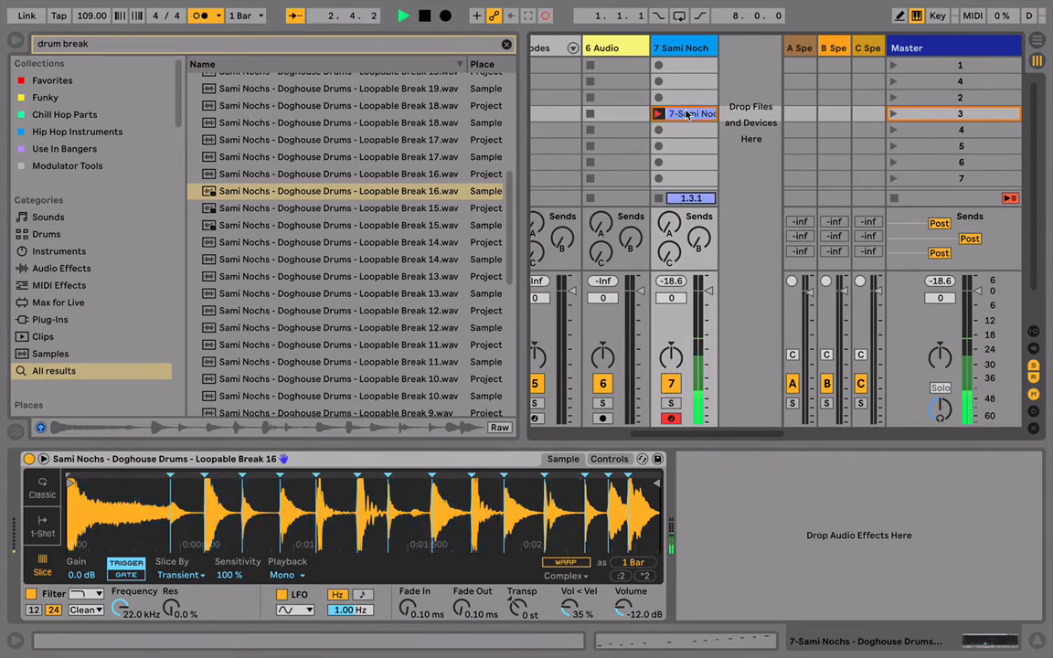
{"action": "double_click", "coordinate": [687, 114]}
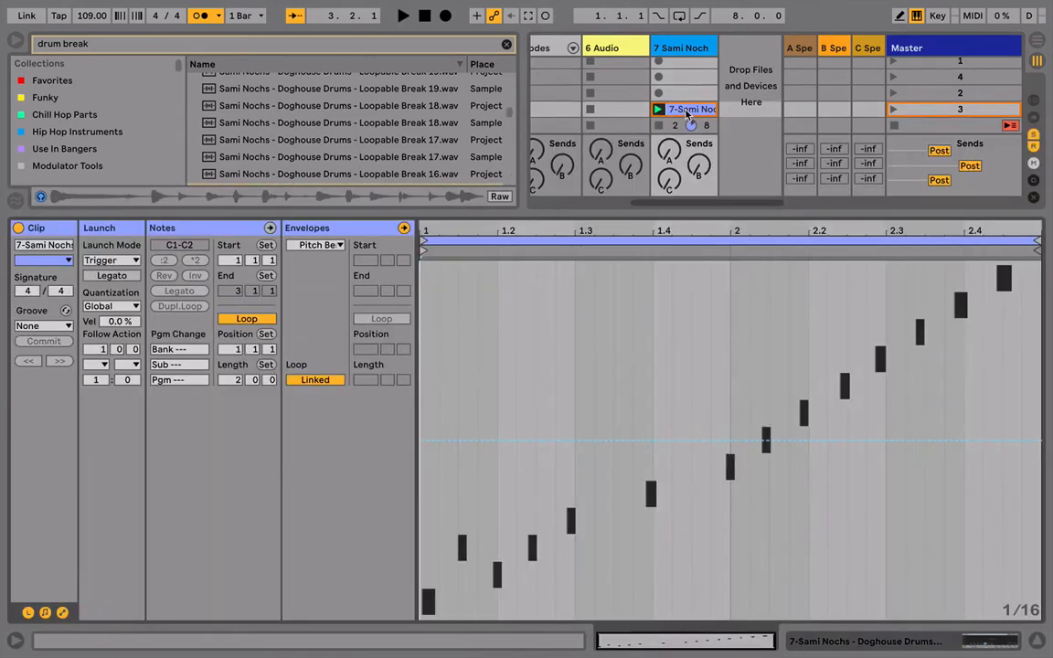
{"action": "key", "text": "space"}
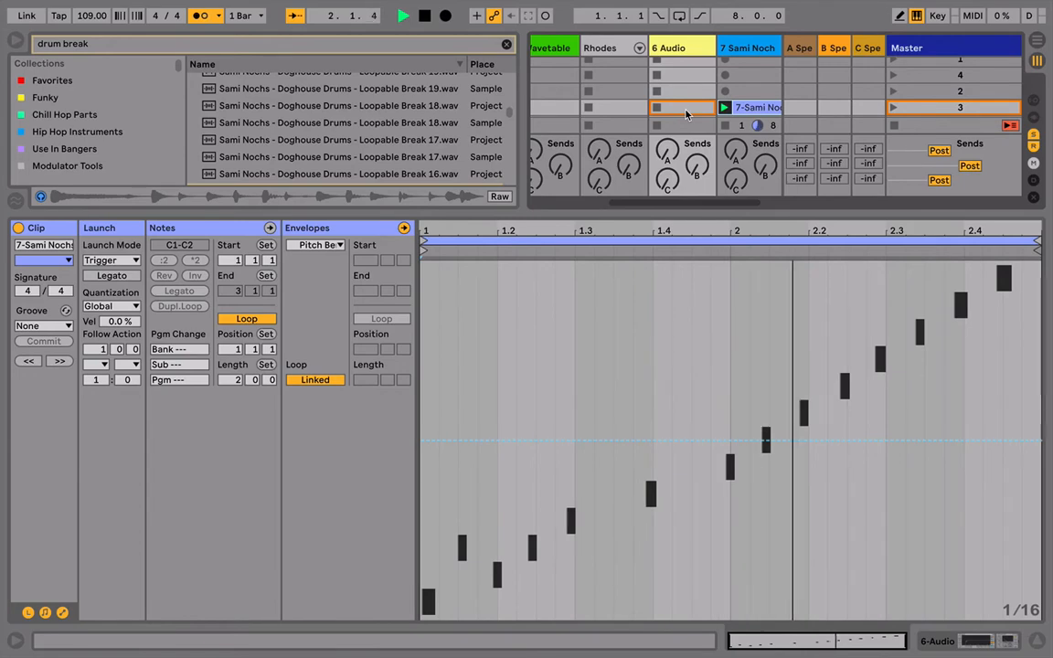
Select all notes in the recorded slice clip and play it back with the metronome off.
{"action": "left_click", "coordinate": [217, 229]}
{"action": "key", "text": "ctrl+a"}
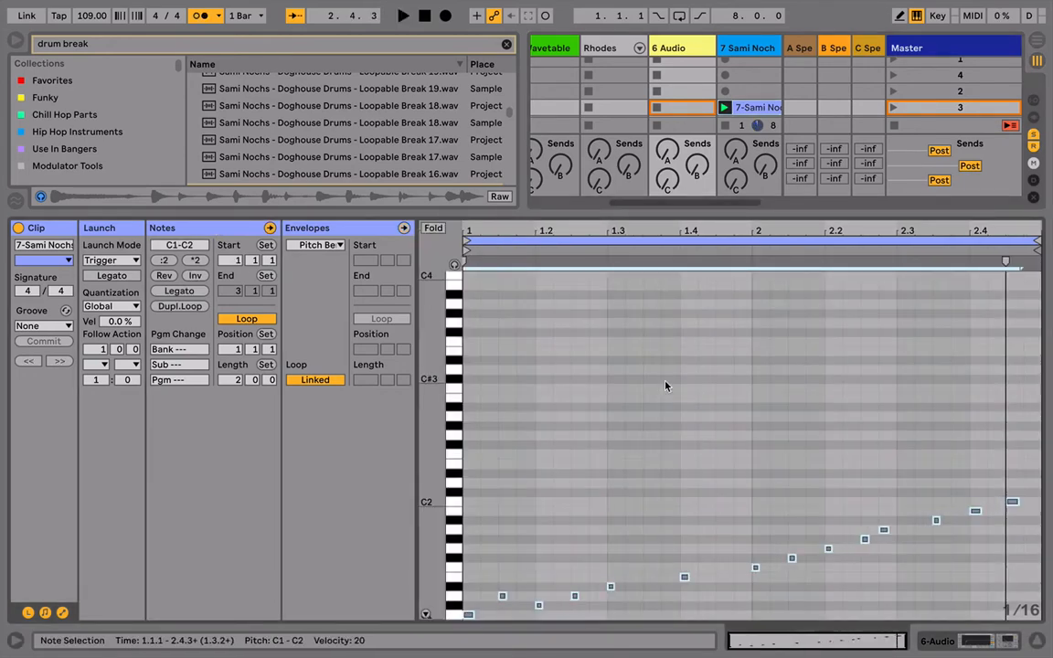
{"action": "left_click", "coordinate": [200, 17]}
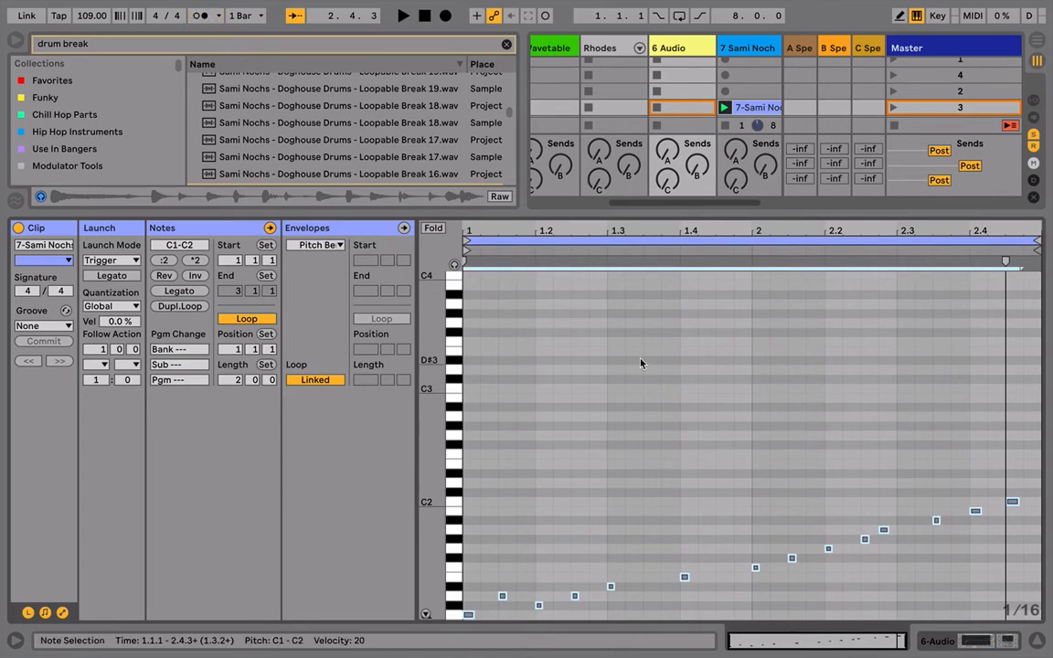
{"action": "key", "text": "space"}
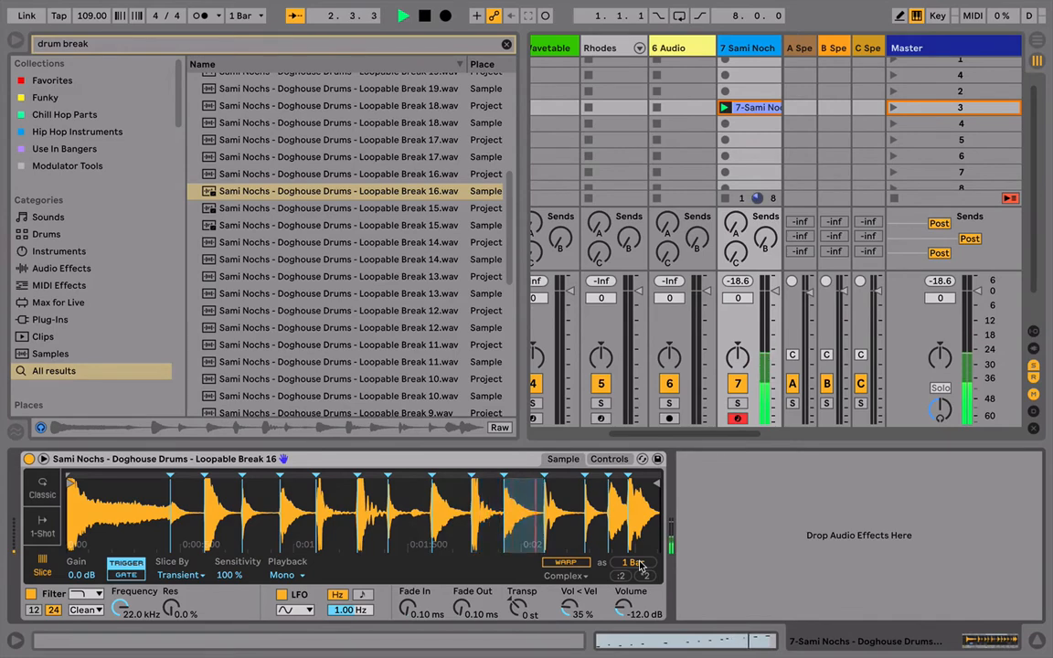
Set Simpler's filter to 9.29 kHz with 55% resonance, and its LFO to modulate the filter by 24.0 at 30 Hz.
{"action": "left_click", "coordinate": [611, 466]}
{"action": "left_click", "coordinate": [610, 460]}
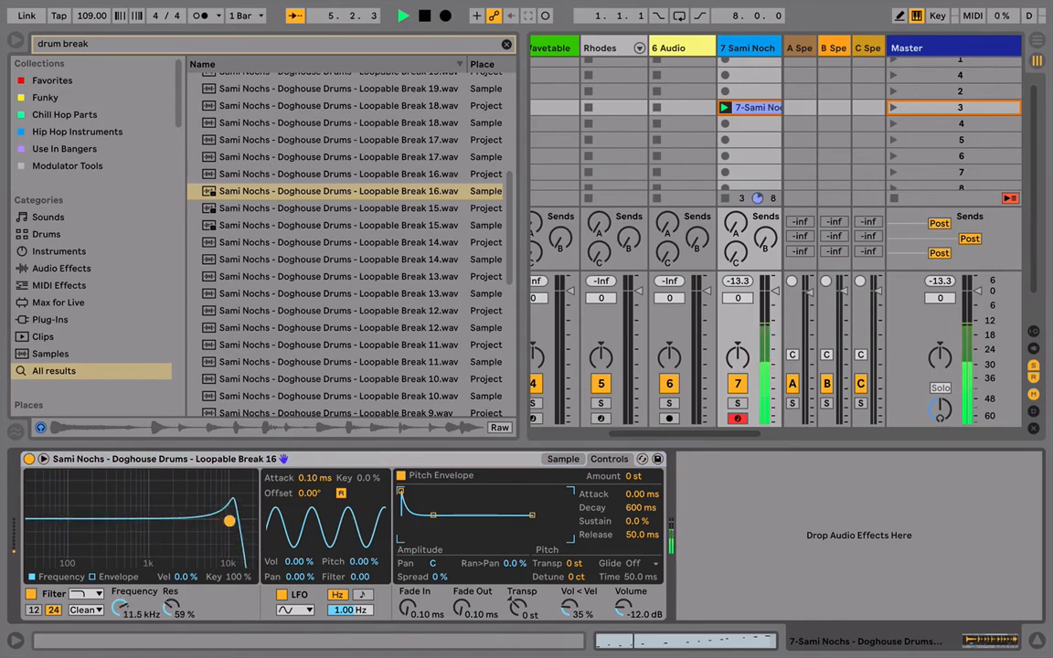
{"action": "left_click_drag", "start_coordinate": [221, 526], "coordinate": [223, 527]}
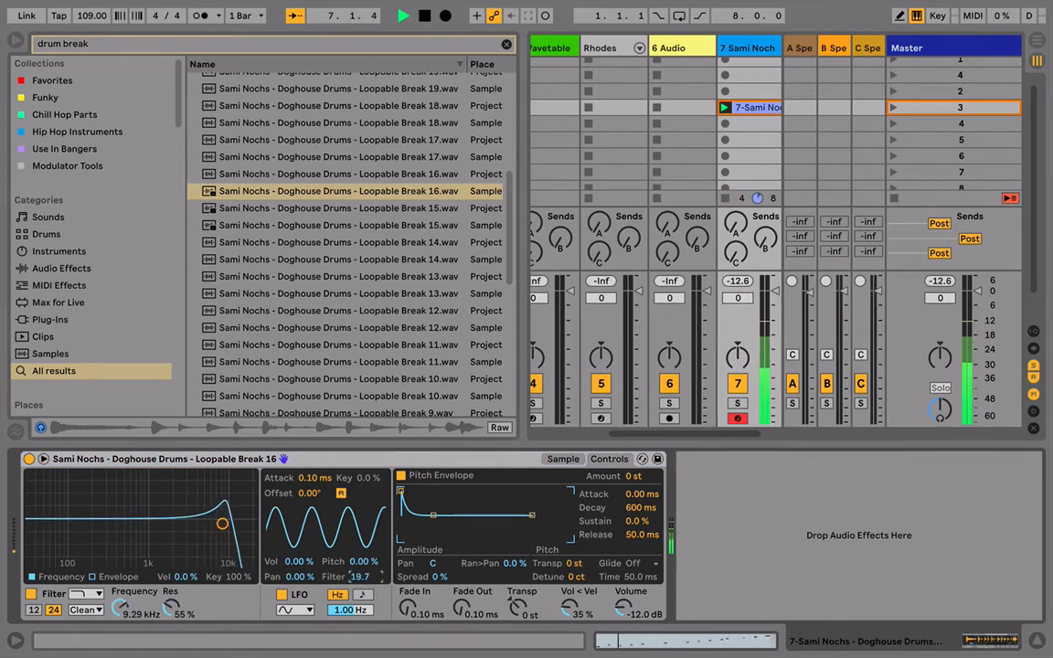
{"action": "left_click_drag", "start_coordinate": [356, 611], "coordinate": [317, 596]}
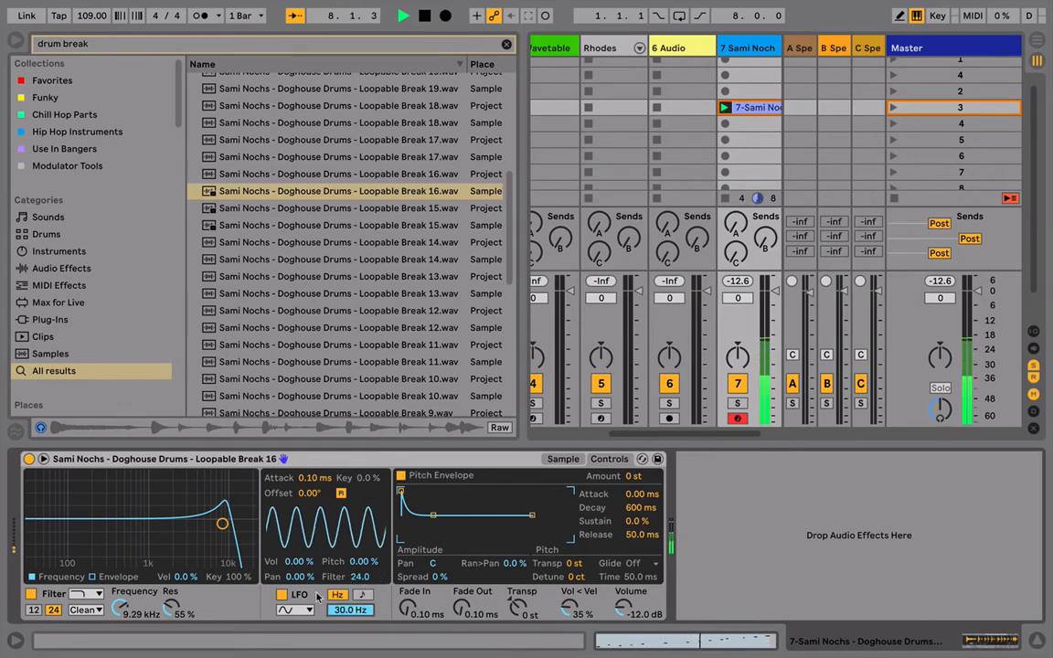
Slow Simpler's LFO to 0.48 Hz, set the filter to 7.49 kHz with 46% resonance, and return to the sample view.
{"action": "left_click_drag", "start_coordinate": [222, 525], "coordinate": [223, 534]}
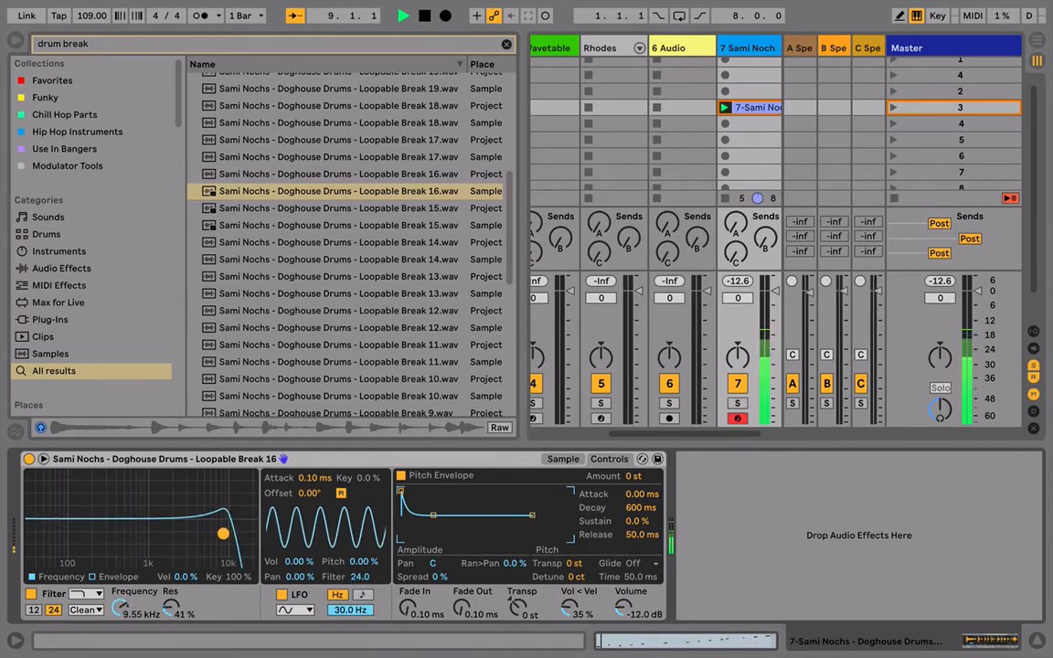
{"action": "left_click_drag", "start_coordinate": [344, 610], "coordinate": [344, 644]}
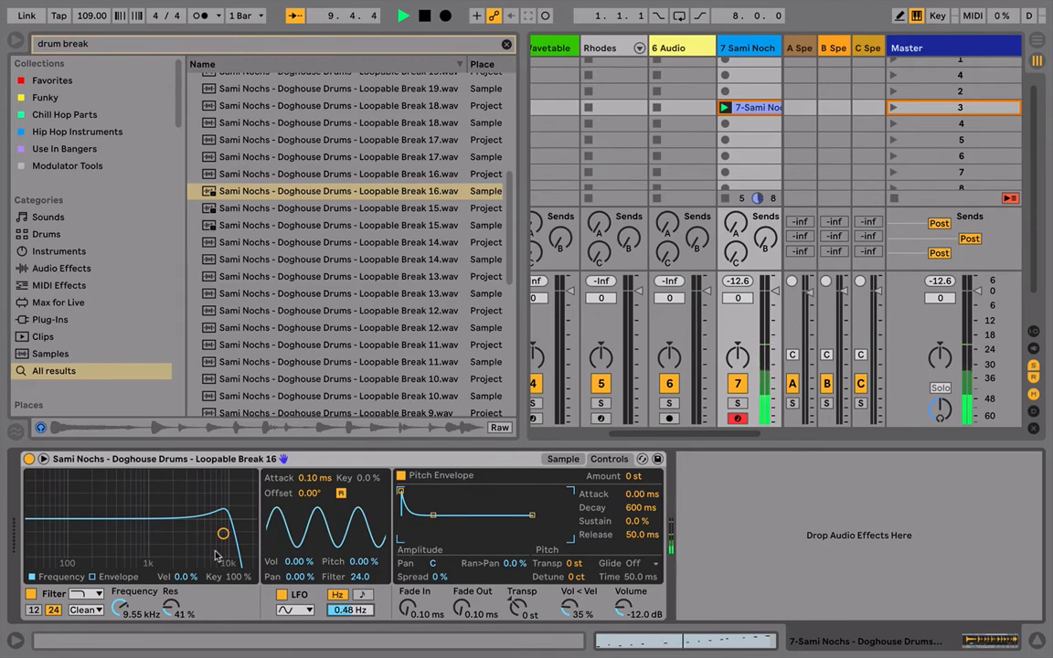
{"action": "left_click_drag", "start_coordinate": [223, 534], "coordinate": [214, 530]}
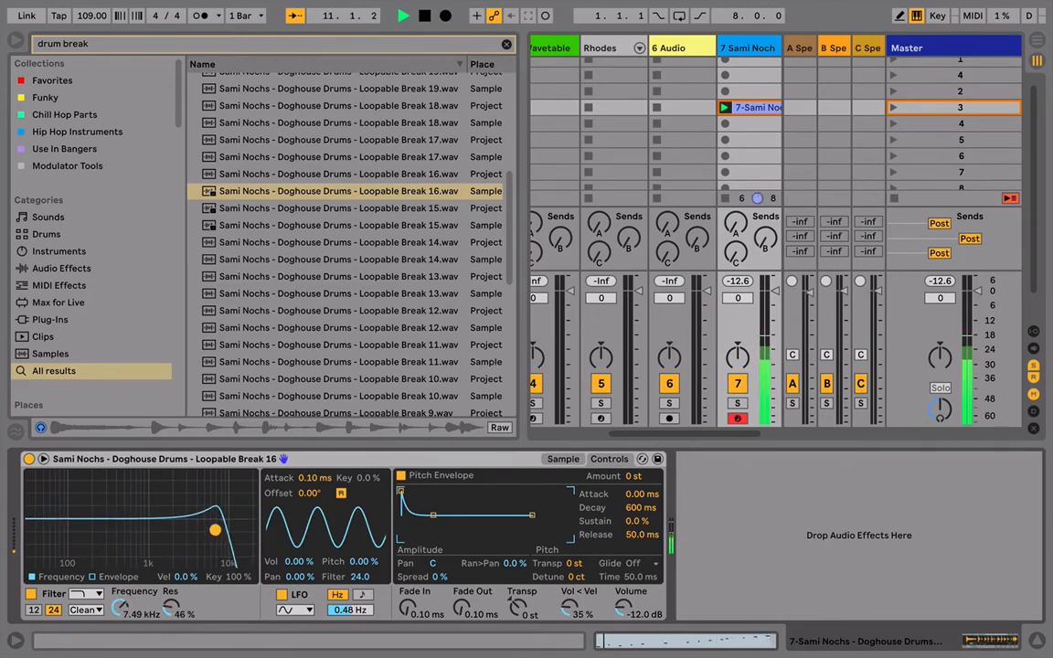
{"action": "left_click", "coordinate": [562, 459]}
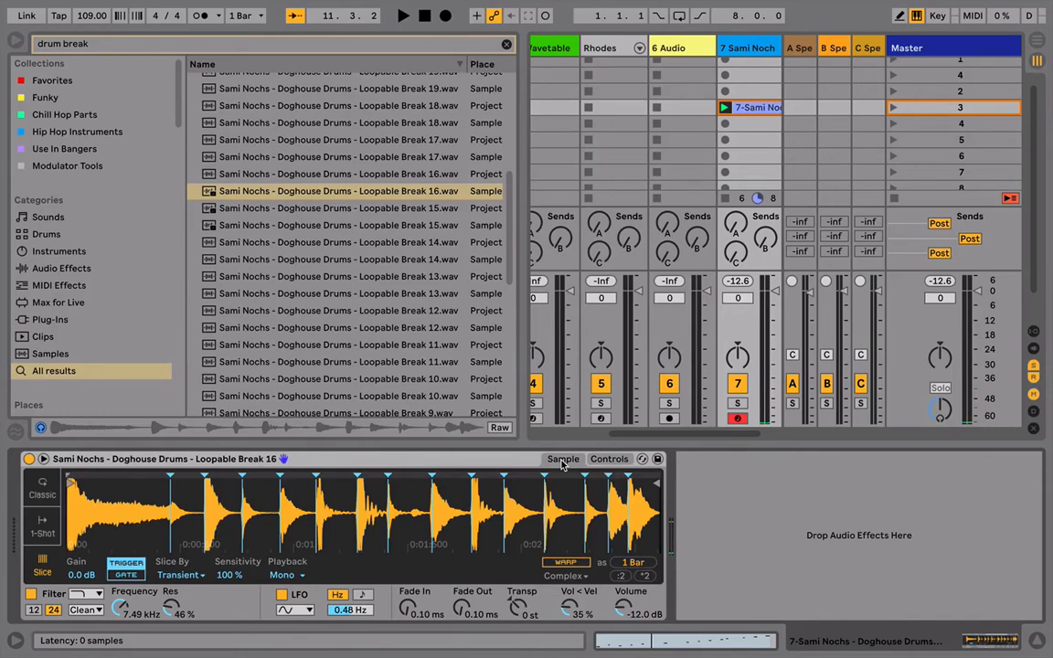
Search the browser for "arpe" and add the Arpeggiator before Simpler.
{"action": "key", "text": "ctrl+f"}
{"action": "type", "text": "arpe"}
{"action": "key", "text": "Down"}
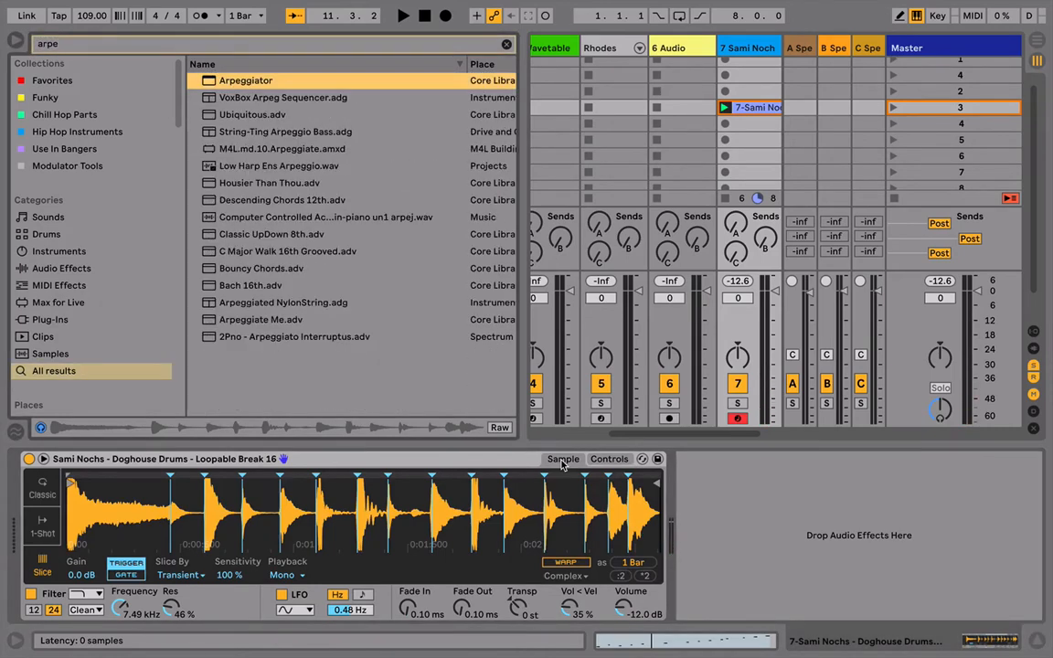
{"action": "key", "text": "Return"}
Find the Random device, add it between the Arpeggiator and Simpler, and set its Chance to 83%.
{"action": "key", "text": "ctrl+f"}
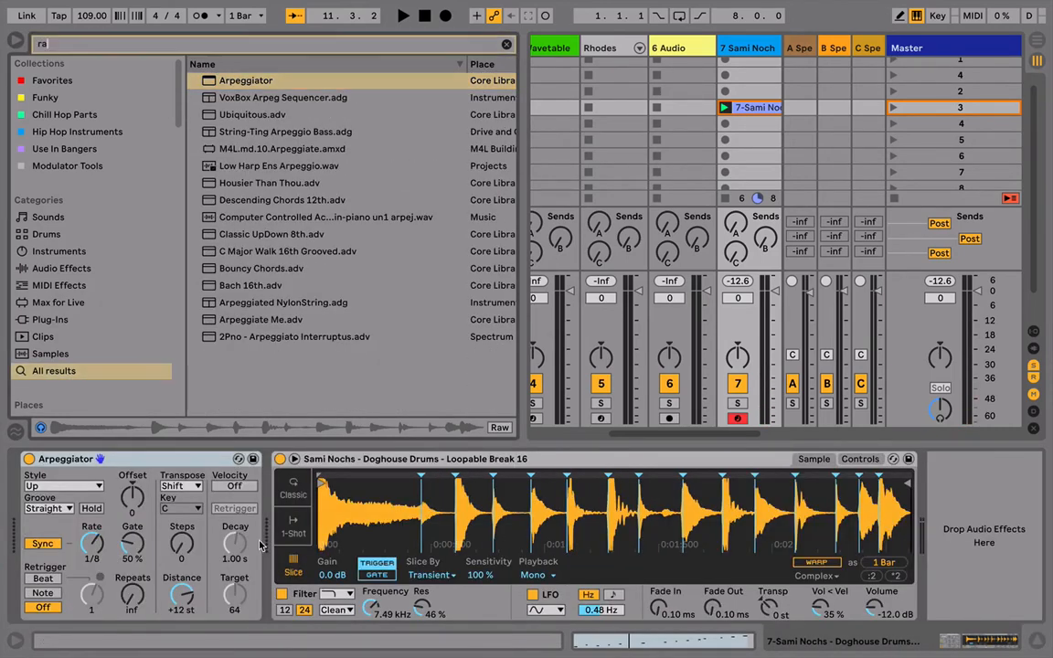
{"action": "type", "text": "random"}
{"action": "key", "text": "Down"}
{"action": "key", "text": "Return"}
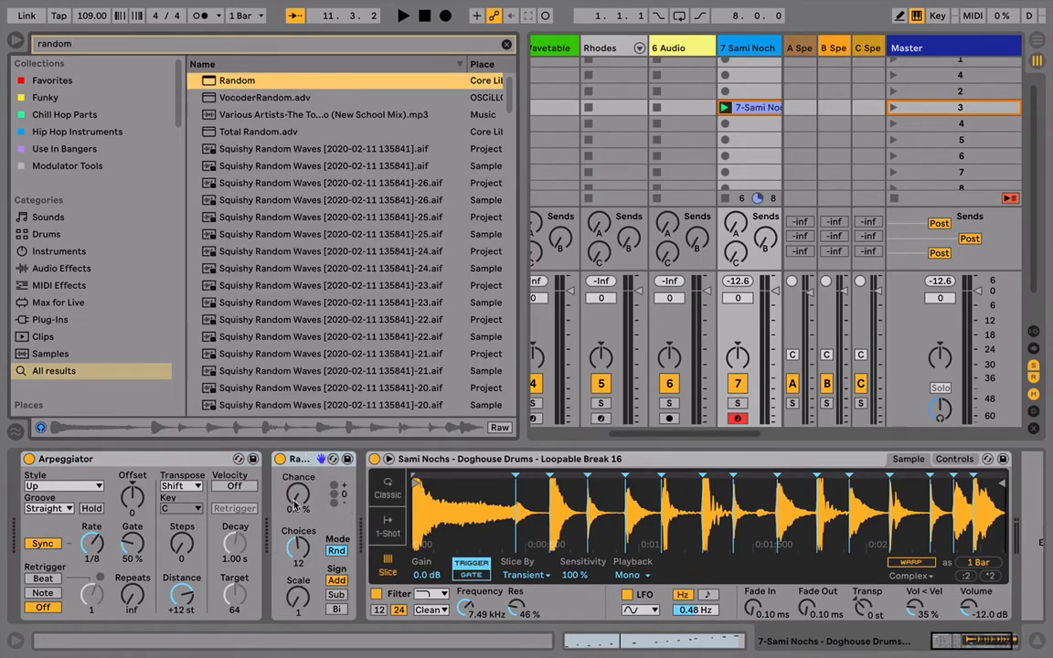
{"action": "left_click_drag", "start_coordinate": [295, 505], "coordinate": [294, 439]}
Find the Note Length device, add it to the Simpler track and move it ahead of the Arpeggiator.
{"action": "key", "text": "ctrl+f"}
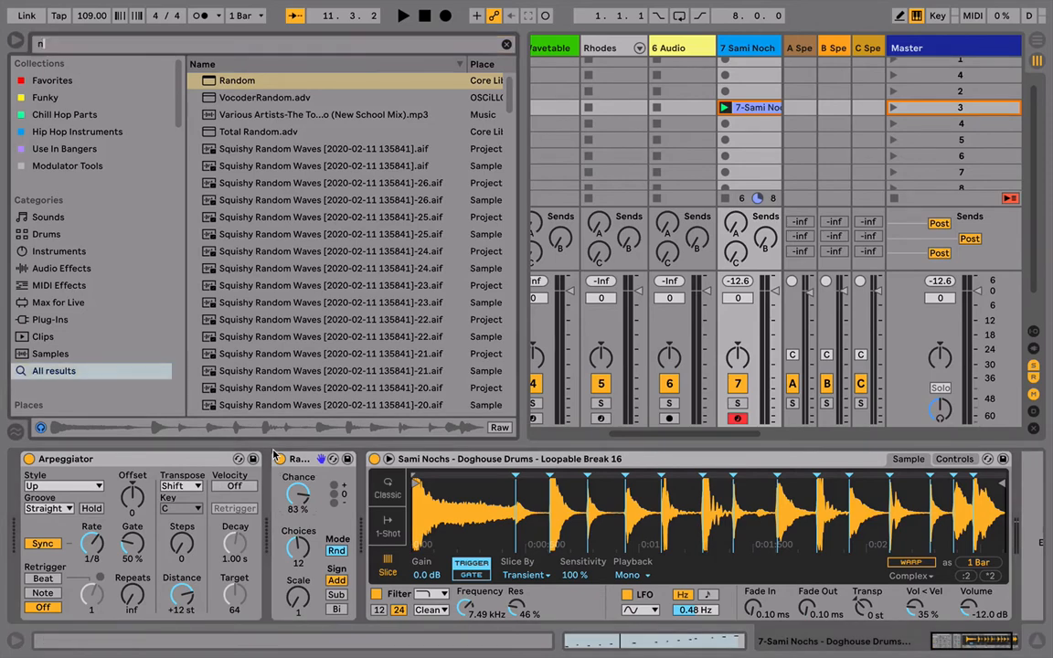
{"action": "type", "text": "note"}
{"action": "key", "text": "Down"}
{"action": "key", "text": "Return"}
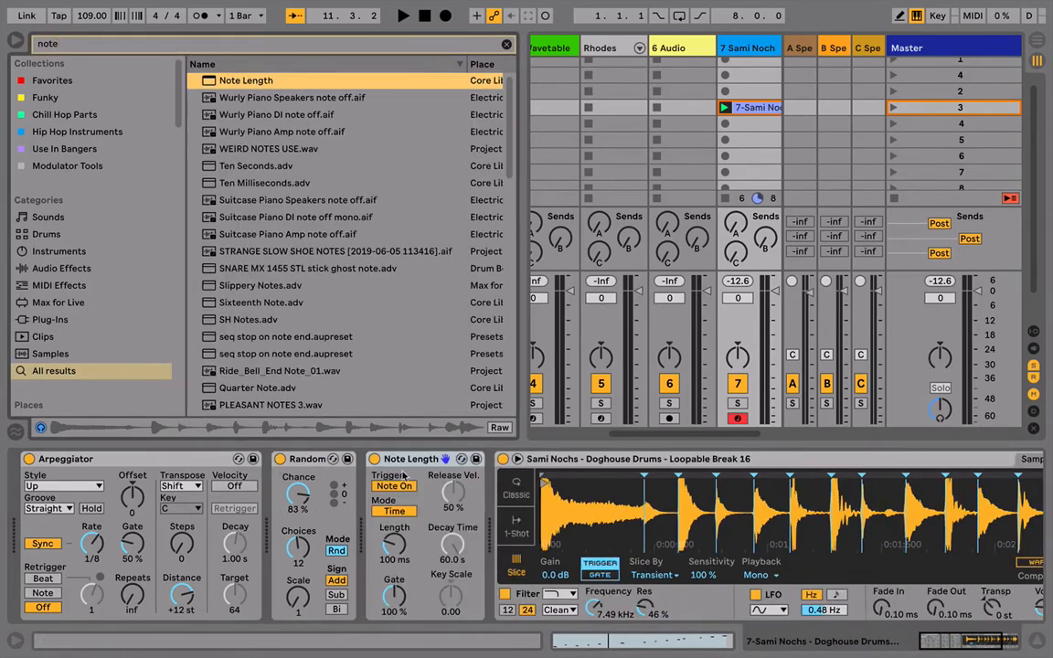
{"action": "mouse_move", "coordinate": [413, 463]}
{"action": "left_mouse_down"}
{"action": "mouse_move", "coordinate": [108, 459]}
{"action": "mouse_move", "coordinate": [60, 469]}
{"action": "left_mouse_up"}
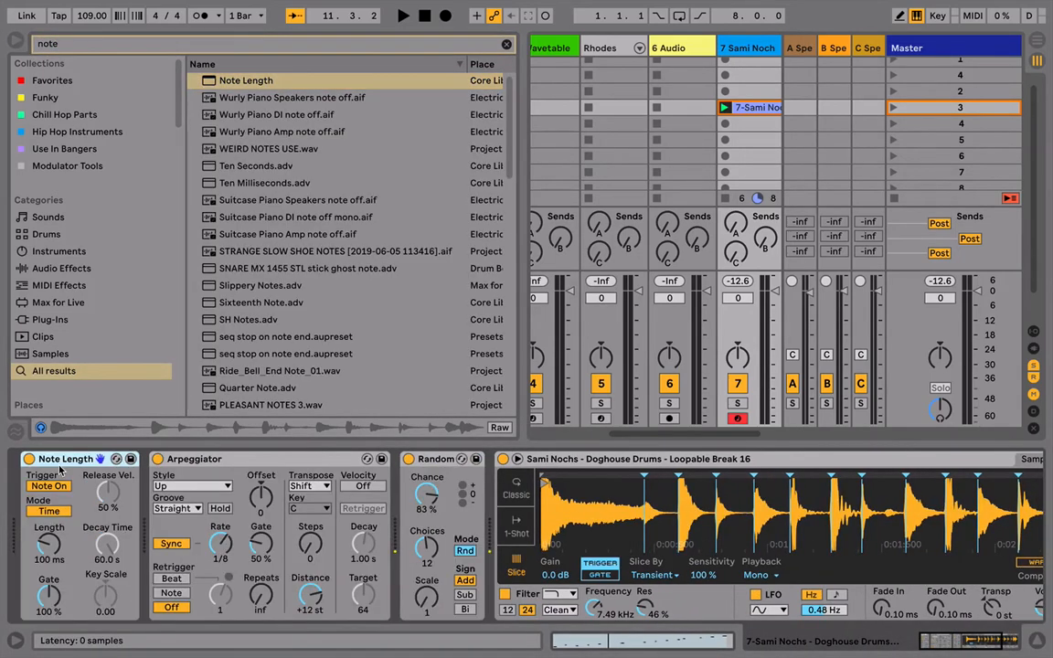
With the clip playing, set the Arpeggiator rate to 1/16 and the Note Length device's length to 1.90 s.
{"action": "key", "text": "space"}
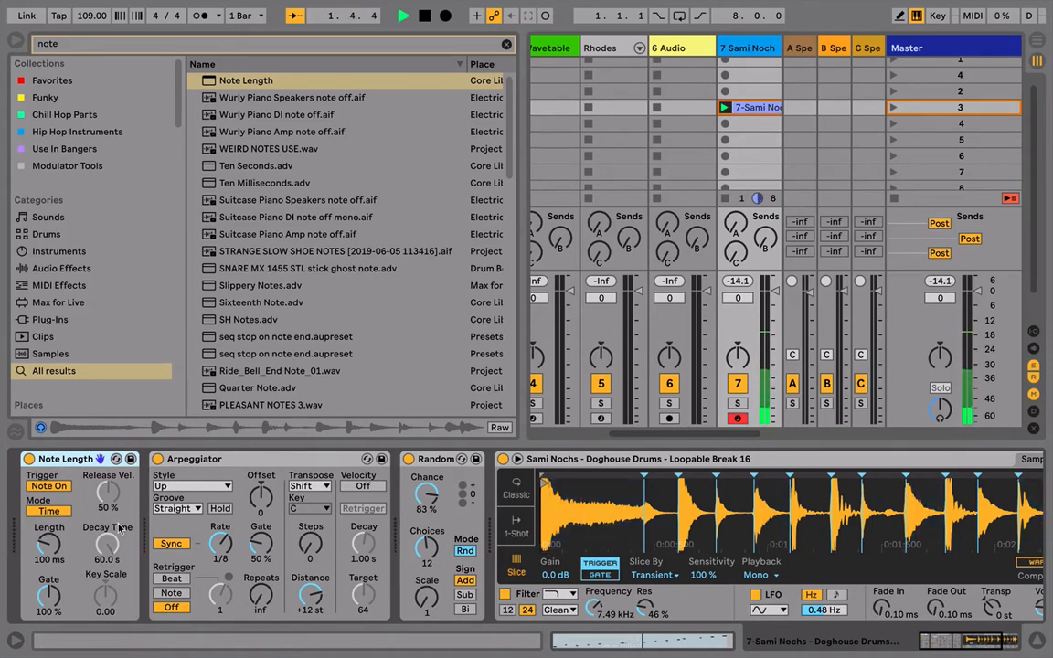
{"action": "left_click_drag", "start_coordinate": [212, 554], "coordinate": [212, 562]}
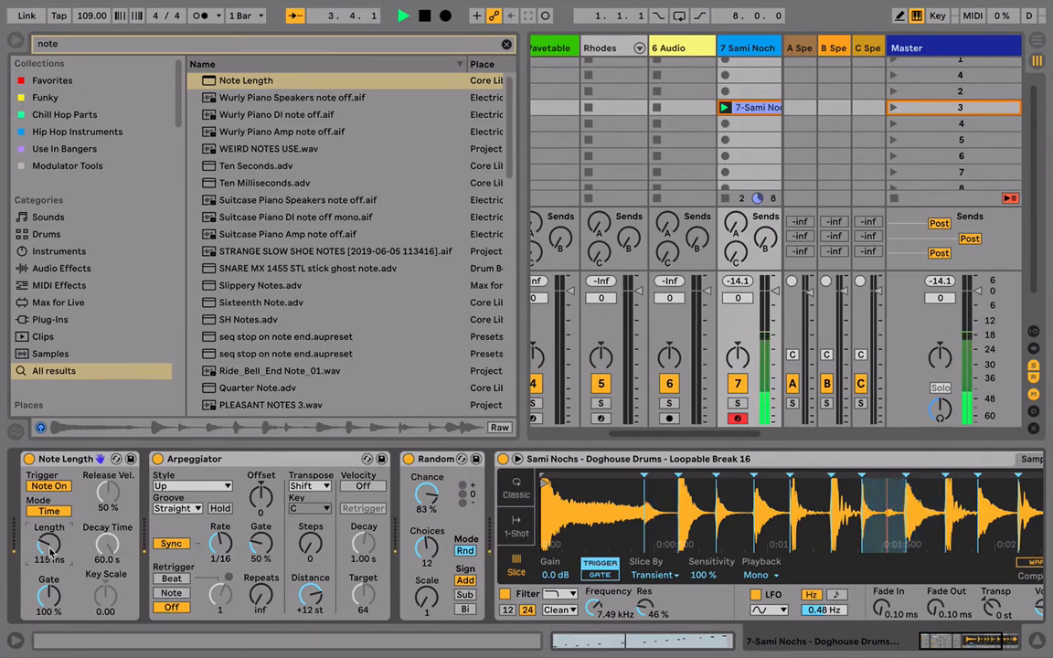
{"action": "left_click_drag", "start_coordinate": [50, 549], "coordinate": [47, 467]}
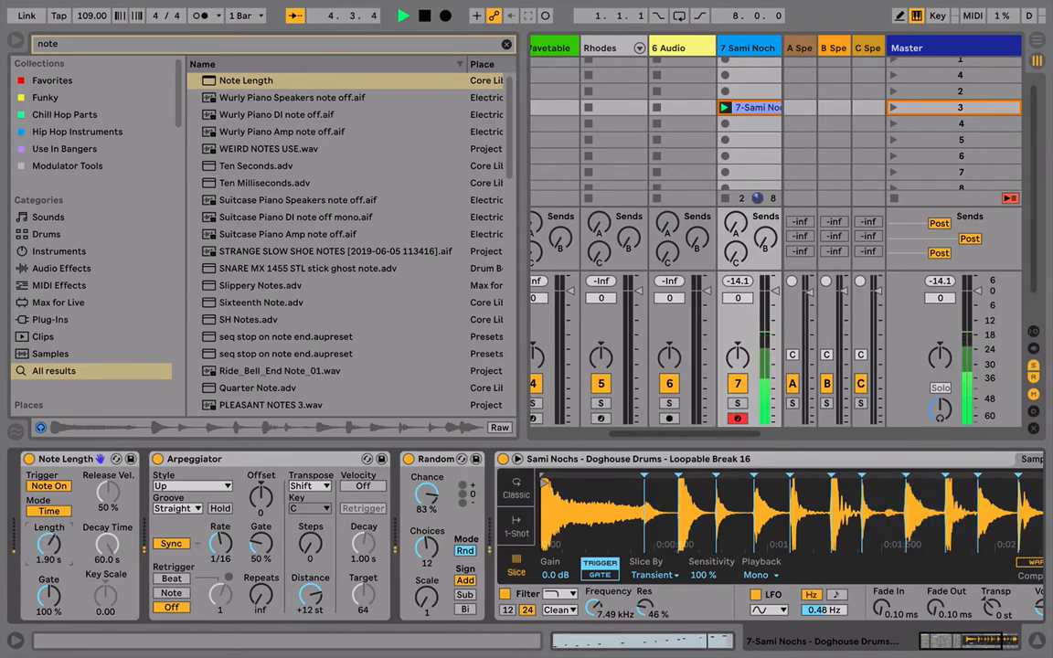
Set Simpler's Fade Out to 238 ms.
{"action": "scroll", "coordinate": [567, 562], "scroll_direction": "right", "scroll_amount": 3}
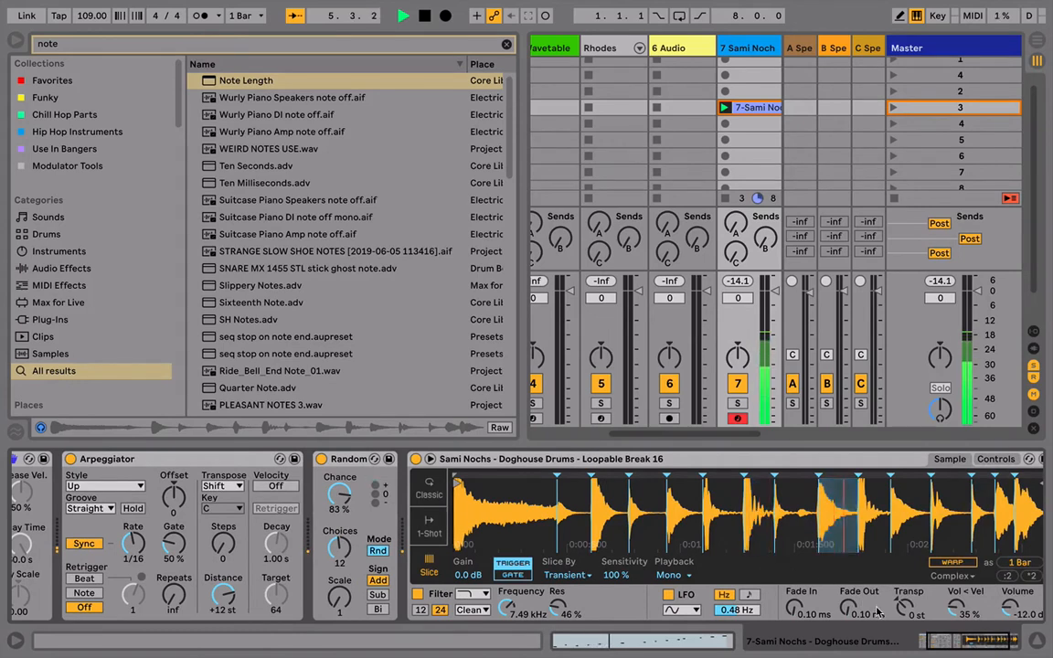
{"action": "left_click_drag", "start_coordinate": [849, 610], "coordinate": [849, 562]}
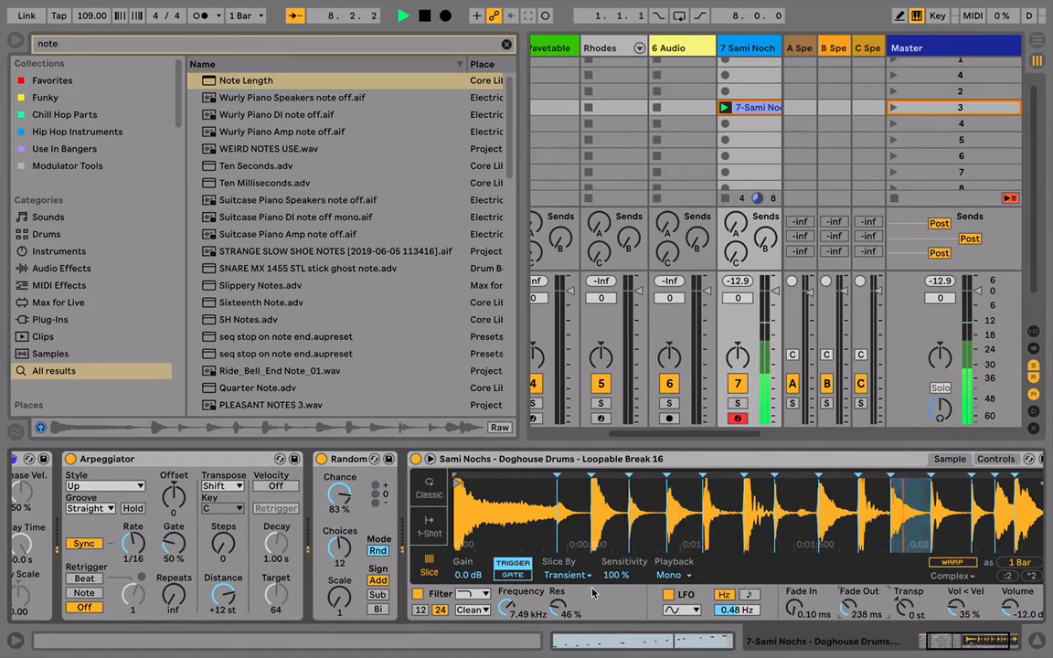
Enable velocity in the Arpeggiator with a decay of 79.4 ms and a target of 9.
{"action": "scroll", "coordinate": [593, 594], "scroll_direction": "left", "scroll_amount": 2}
{"action": "scroll", "coordinate": [592, 594], "scroll_direction": "left", "scroll_amount": 2}
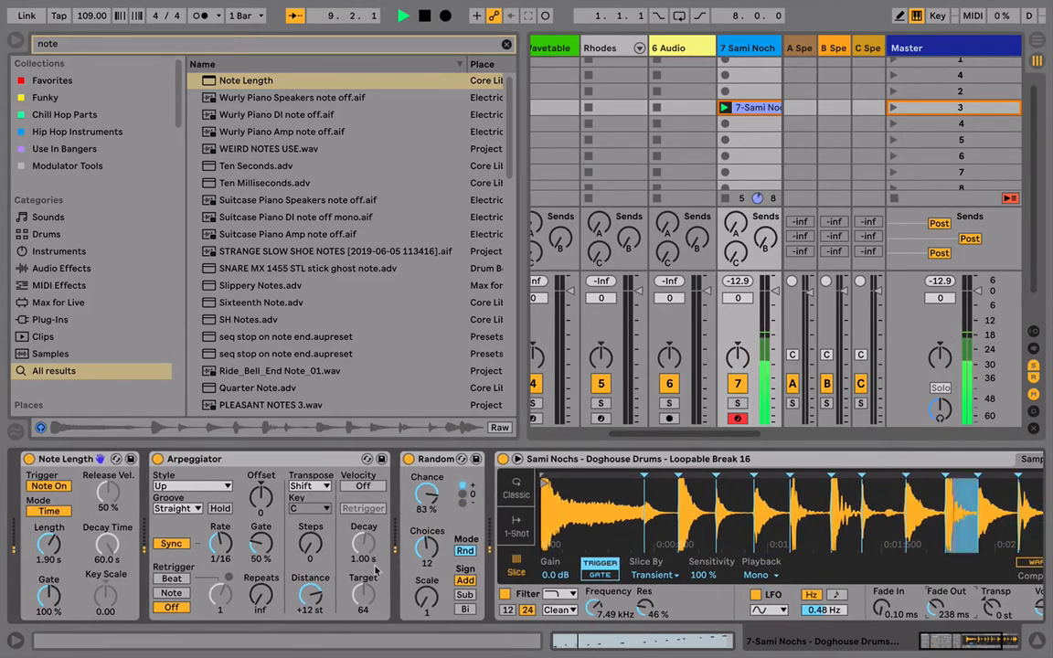
{"action": "left_click", "coordinate": [363, 485]}
{"action": "left_click_drag", "start_coordinate": [366, 549], "coordinate": [366, 647]}
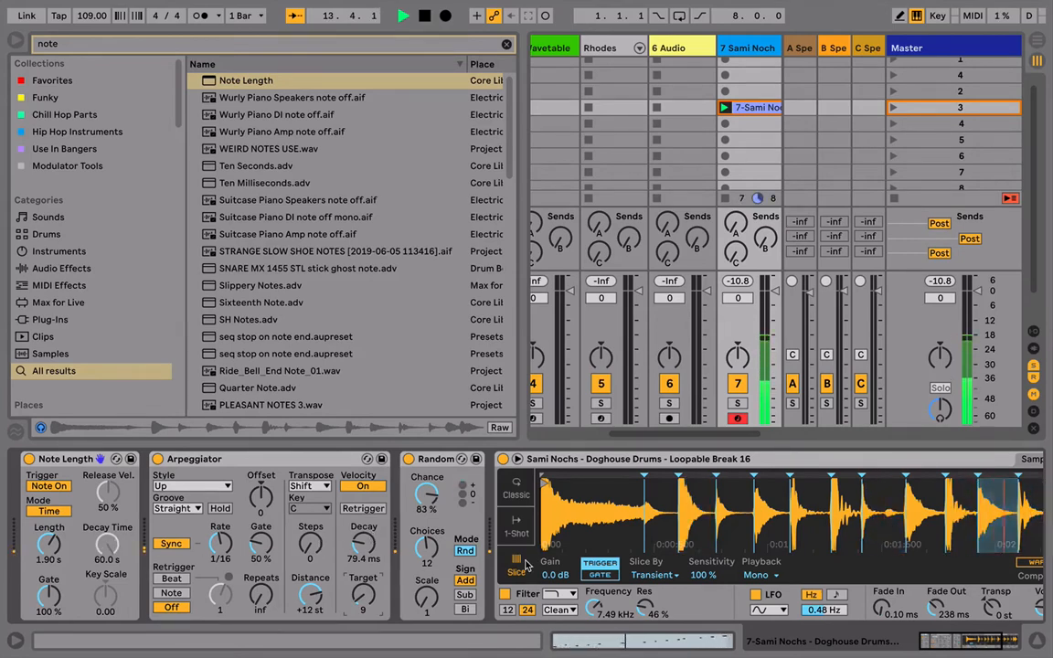
Switch Simpler's filter to band-pass at 1.61 kHz with 70% resonance, slow its LFO to 0.28 Hz and stop playback.
{"action": "scroll", "coordinate": [530, 562], "scroll_direction": "right", "scroll_amount": 5}
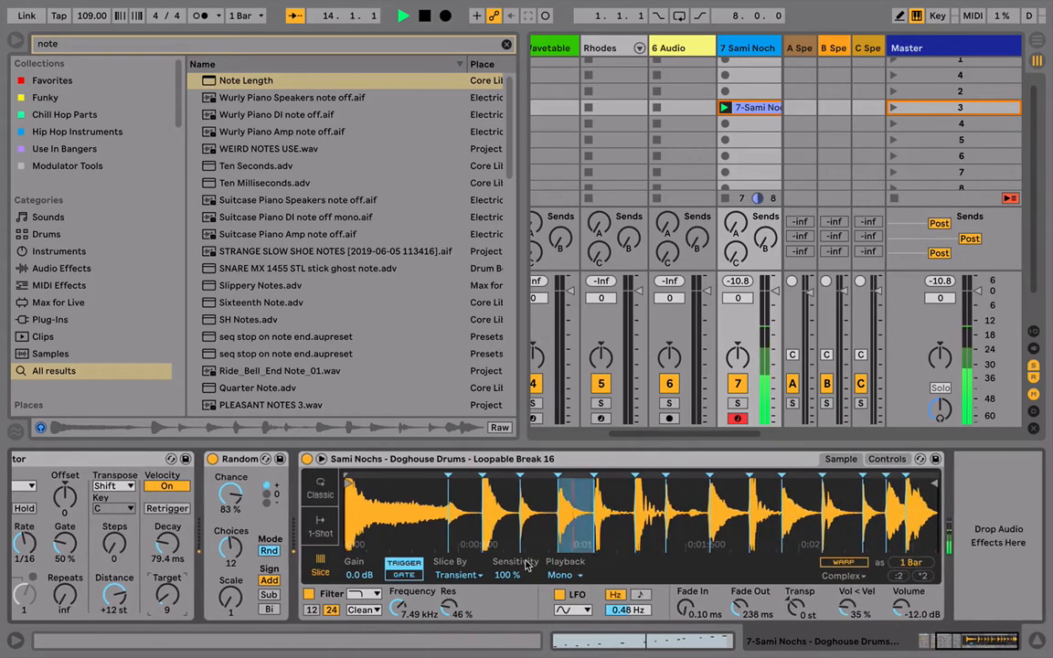
{"action": "left_click", "coordinate": [884, 459]}
{"action": "left_click", "coordinate": [355, 595]}
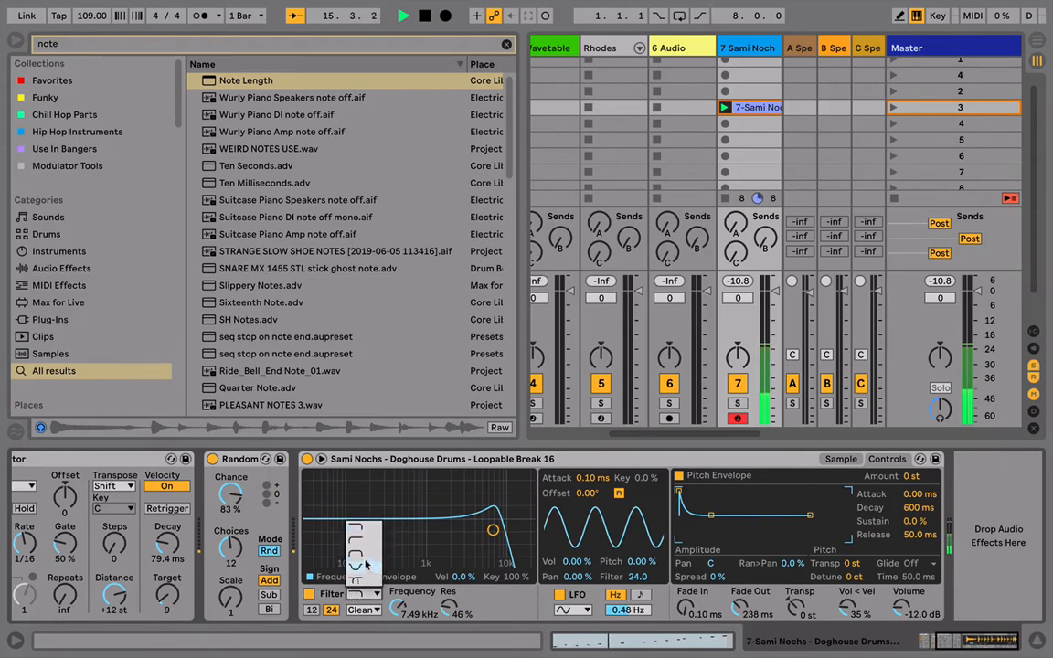
{"action": "left_click", "coordinate": [329, 506]}
{"action": "left_click_drag", "start_coordinate": [493, 529], "coordinate": [424, 519]}
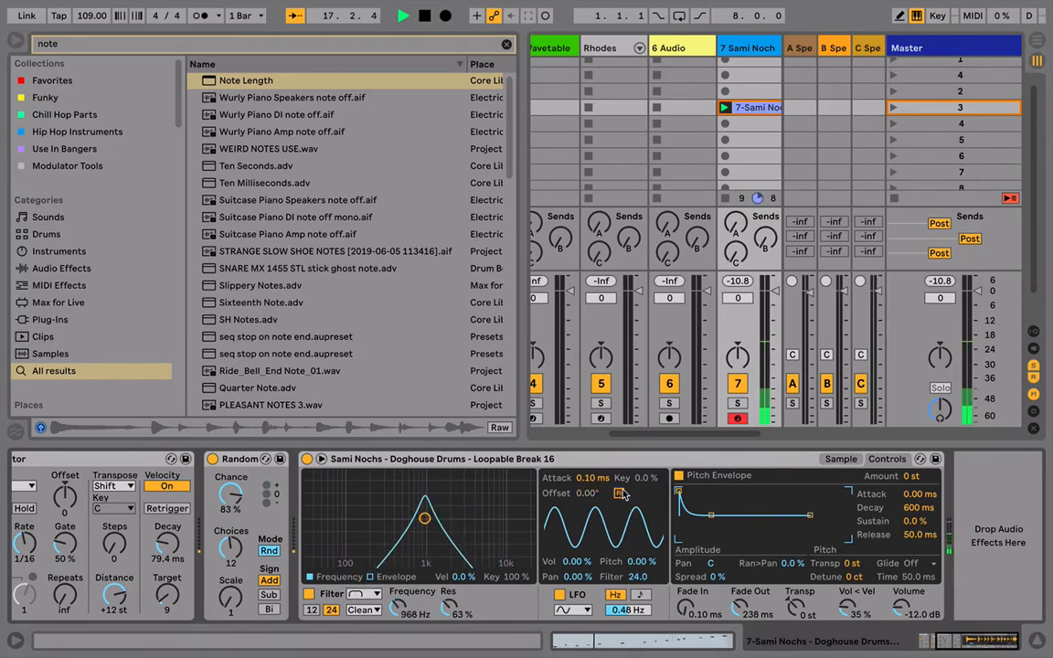
{"action": "mouse_move", "coordinate": [635, 611]}
{"action": "left_mouse_down"}
{"action": "mouse_move", "coordinate": [635, 585]}
{"action": "mouse_move", "coordinate": [628, 617]}
{"action": "left_mouse_up"}
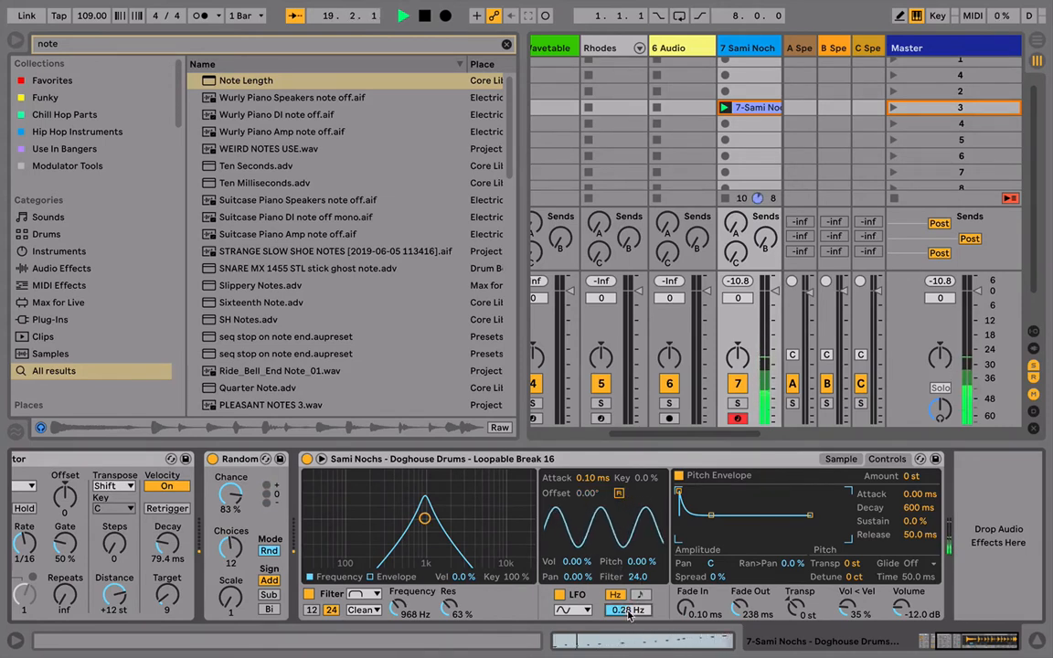
{"action": "left_click_drag", "start_coordinate": [424, 518], "coordinate": [442, 513]}
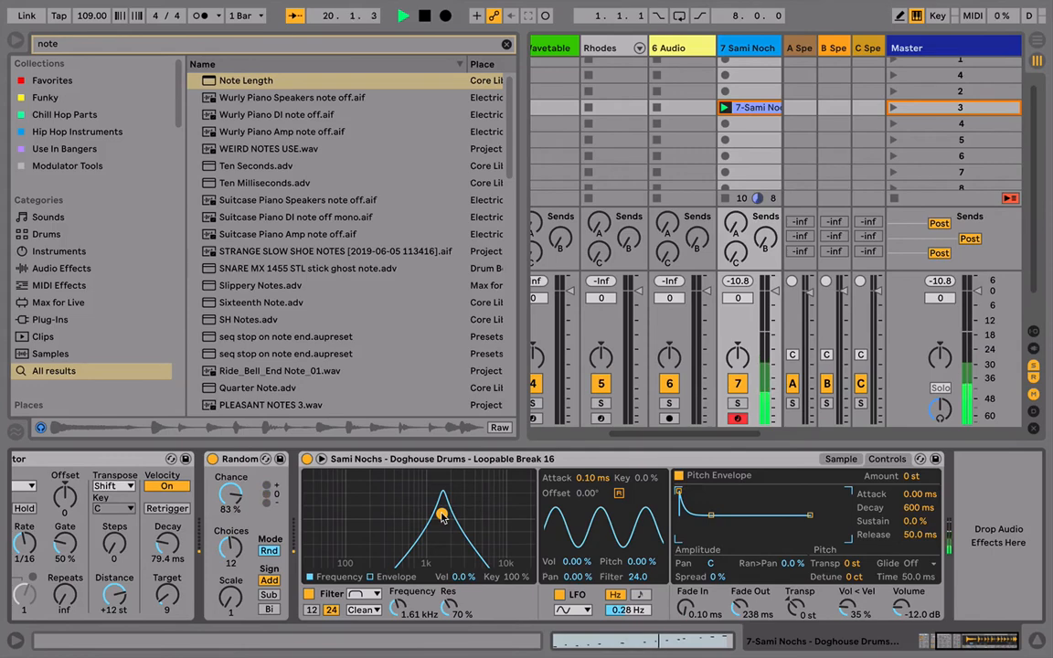
{"action": "key", "text": "space"}
Create a one-bar clip on the 808 track in scene 3 with a kick on beat 1 and a clap and snare on beat 3.
{"action": "scroll", "coordinate": [662, 107], "scroll_direction": "left", "scroll_amount": 8}
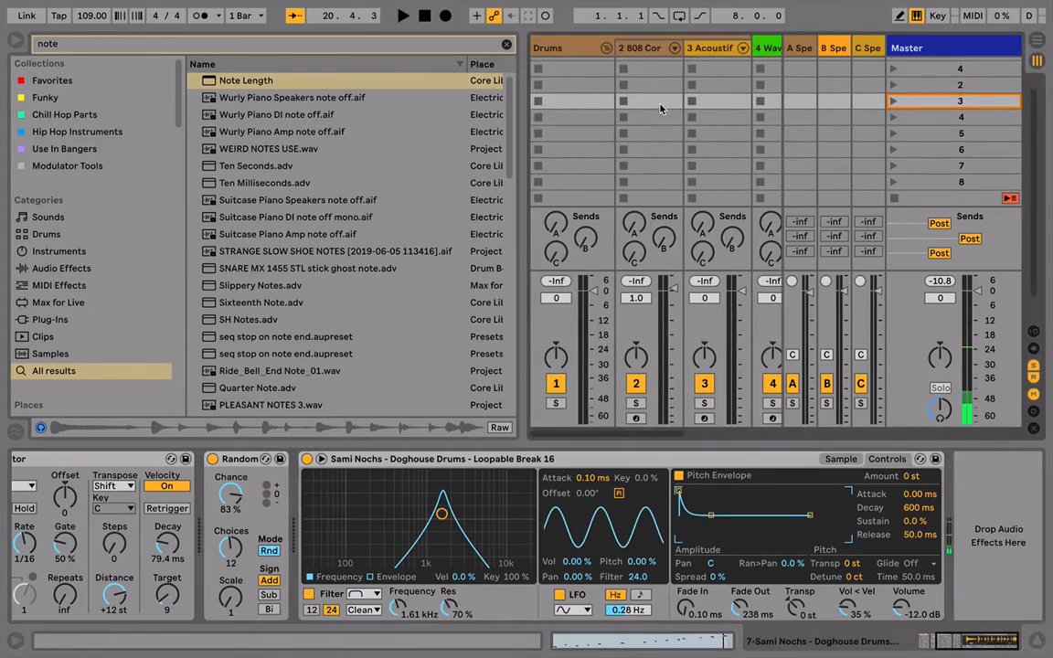
{"action": "double_click", "coordinate": [648, 101]}
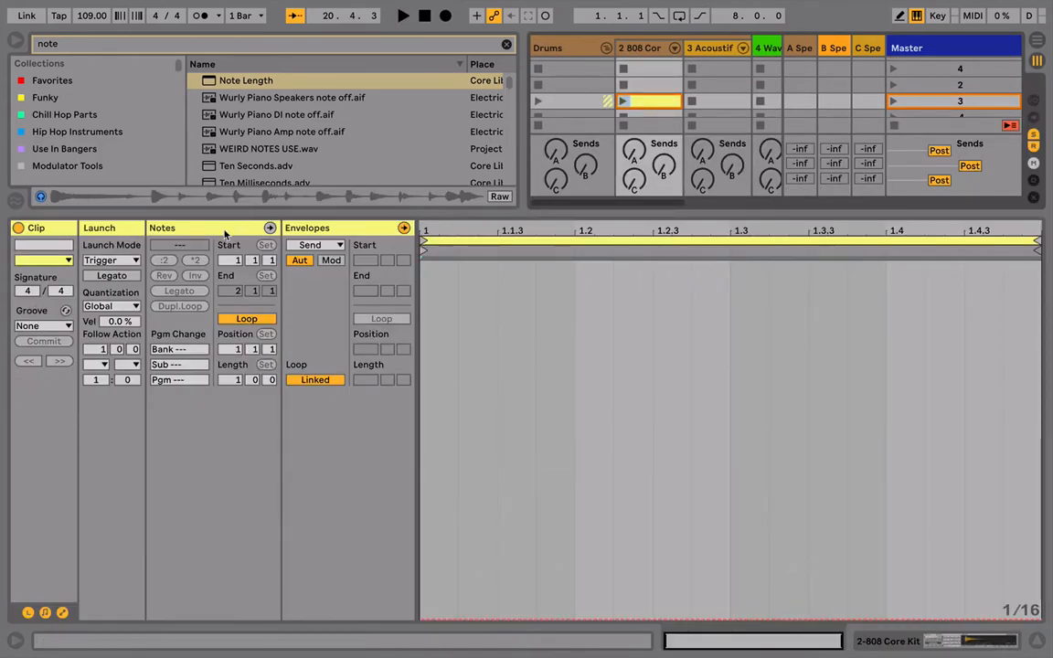
{"action": "double_click", "coordinate": [528, 605]}
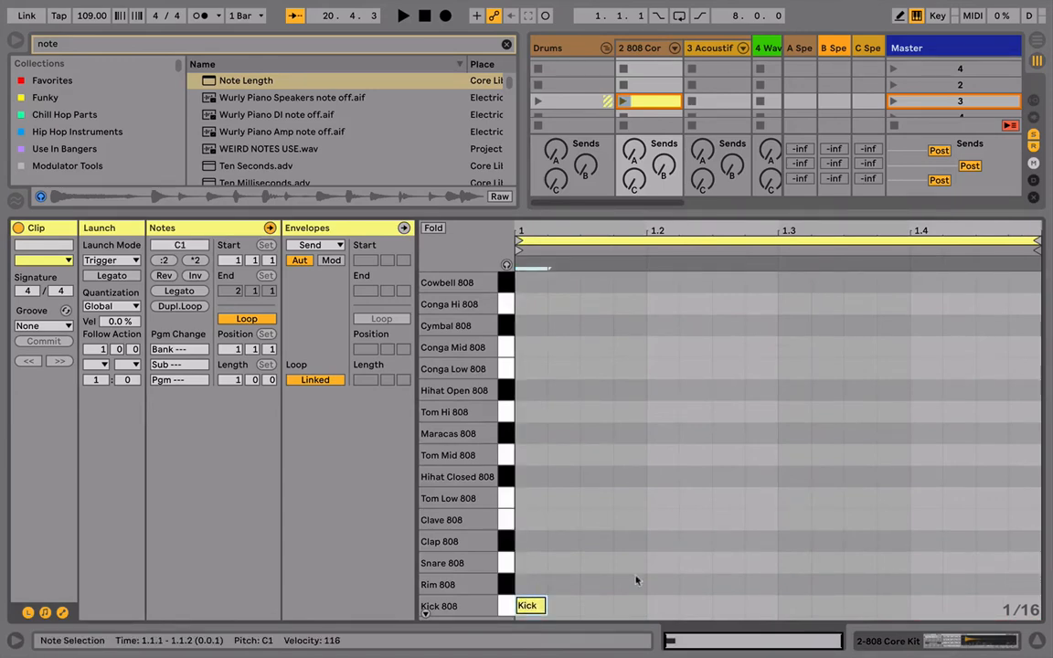
{"action": "double_click", "coordinate": [782, 540]}
{"action": "double_click", "coordinate": [784, 561]}
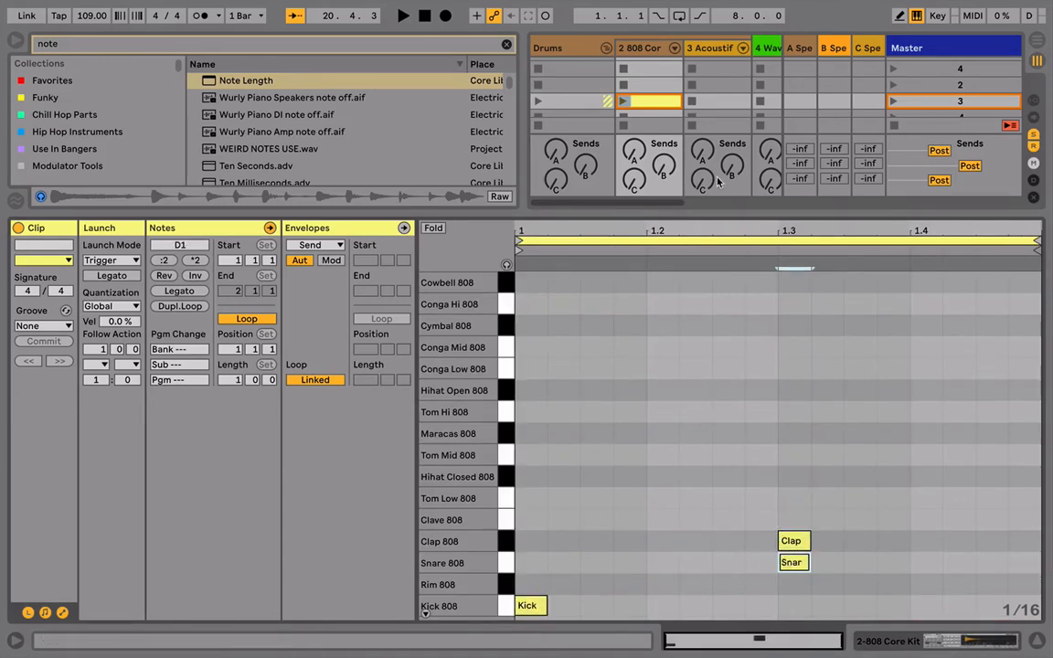
Move the drum clip to the Acoustified track in scene 3 and play it with the sliced break, with browser and detail view hidden.
{"action": "left_click", "coordinate": [703, 104]}
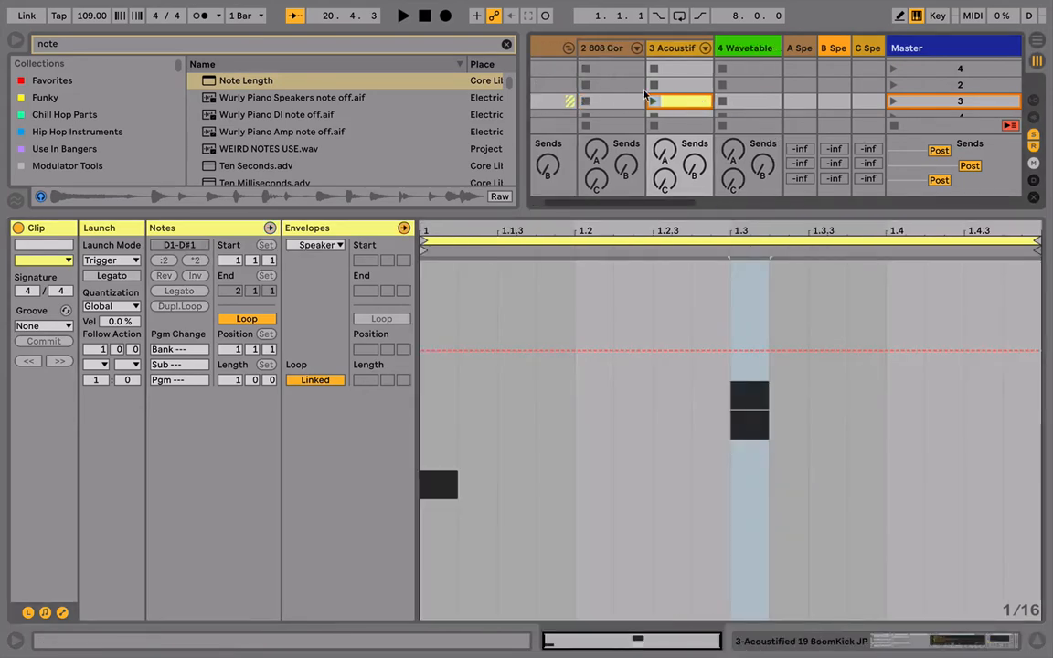
{"action": "left_click", "coordinate": [654, 101]}
{"action": "key", "text": "ctrl+alt+l"}
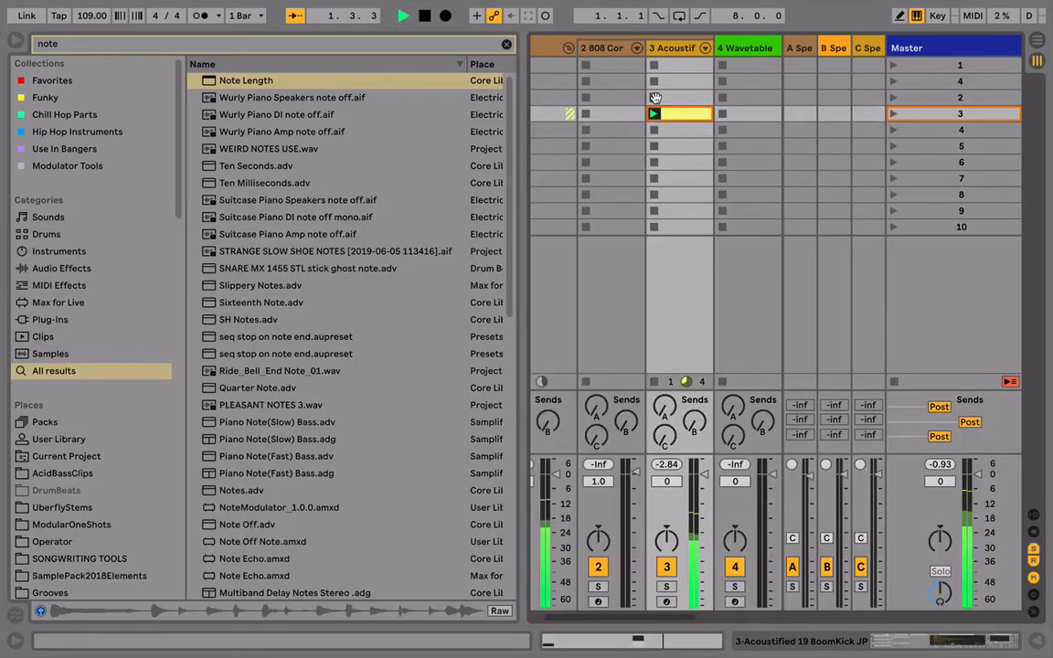
{"action": "key", "text": "ctrl+alt+b"}
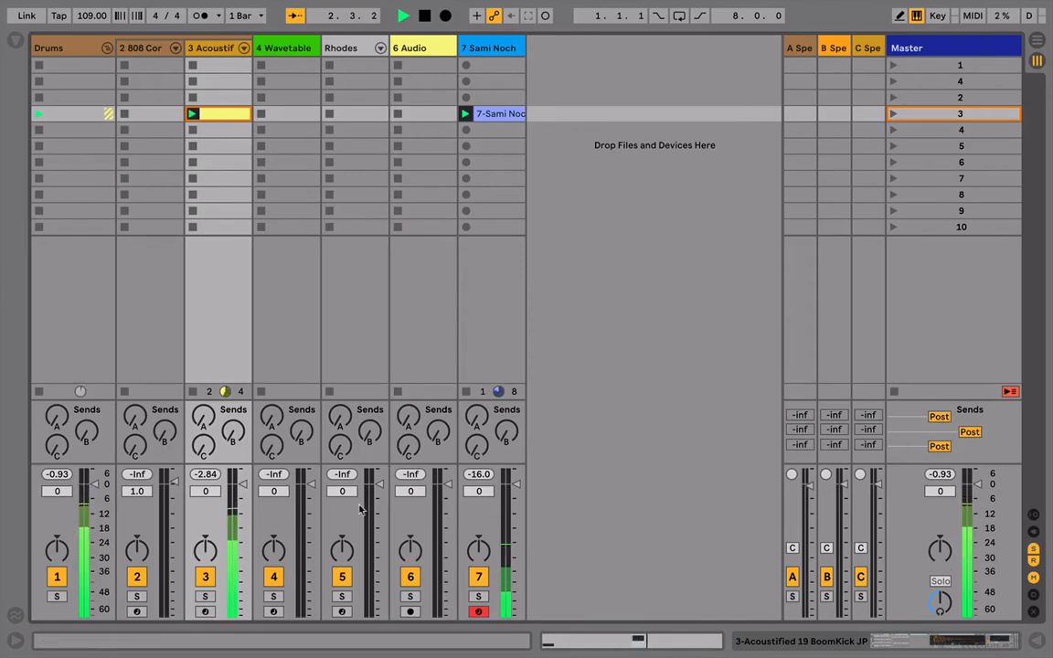
Stop playback and show the Simpler track's devices with Simpler's sample view open.
{"action": "double_click", "coordinate": [509, 112]}
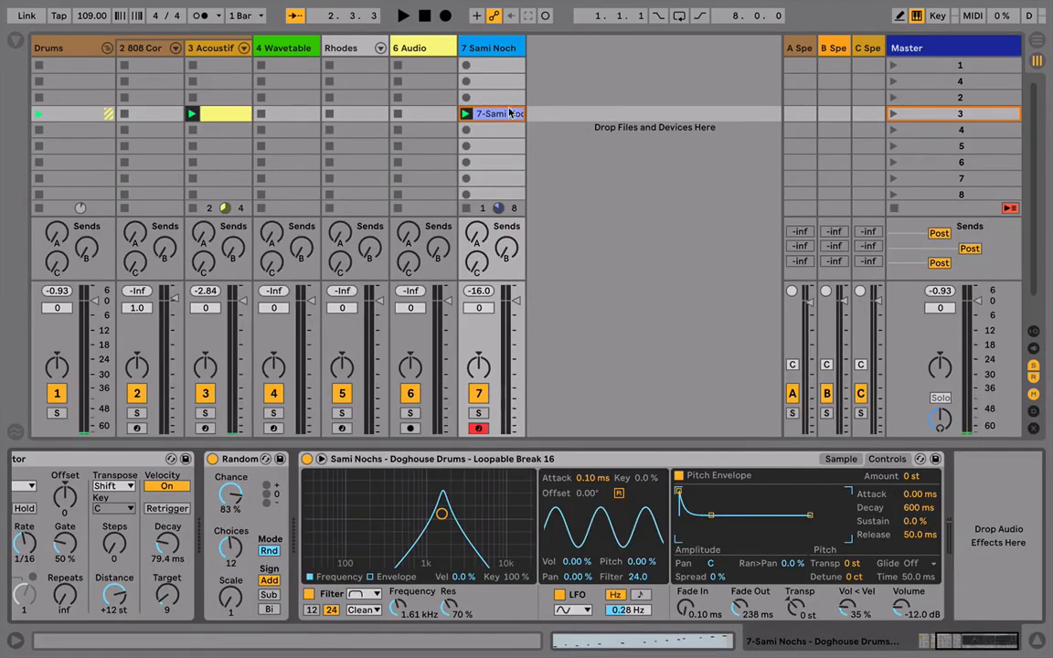
{"action": "left_click", "coordinate": [839, 459]}
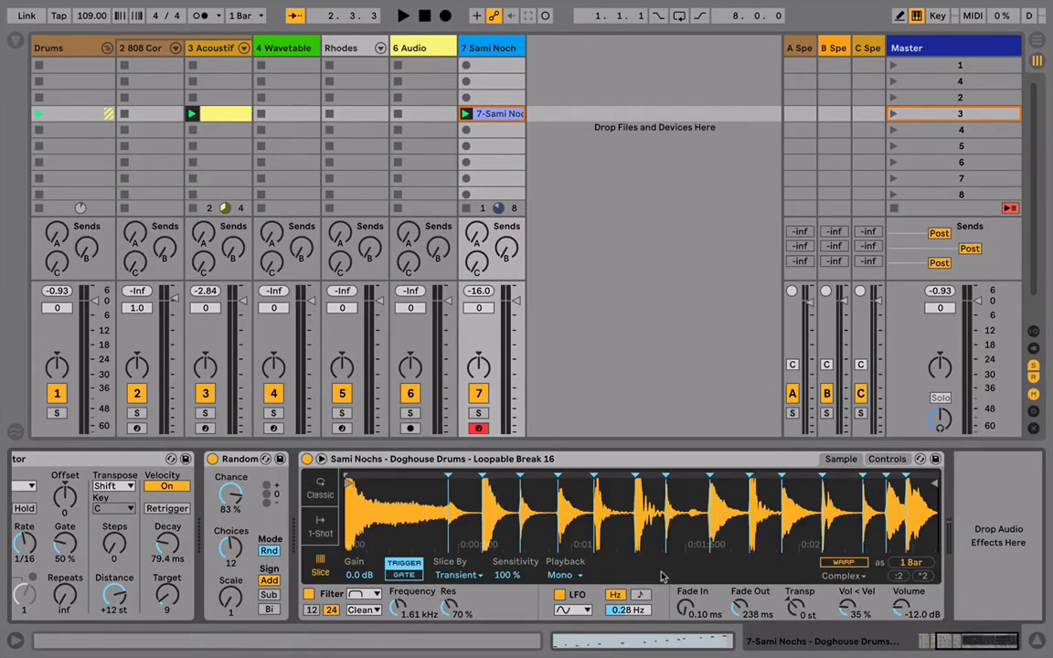